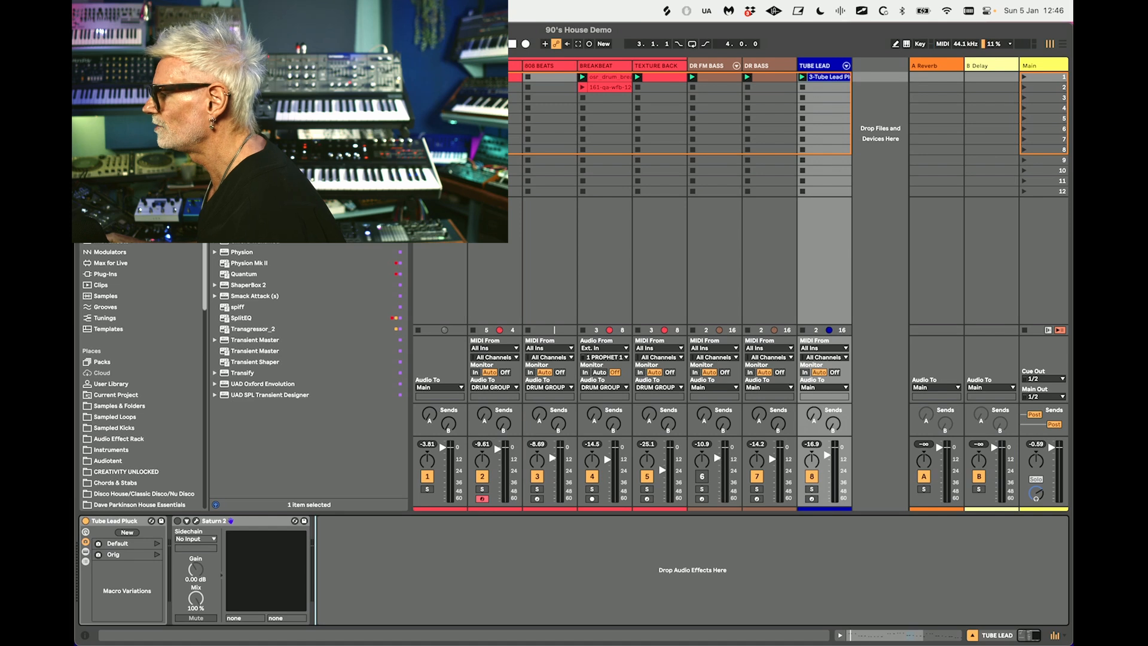
Select the kick track and look through the Low, Mid and High bands of its Roar device.
left_click(492, 66)
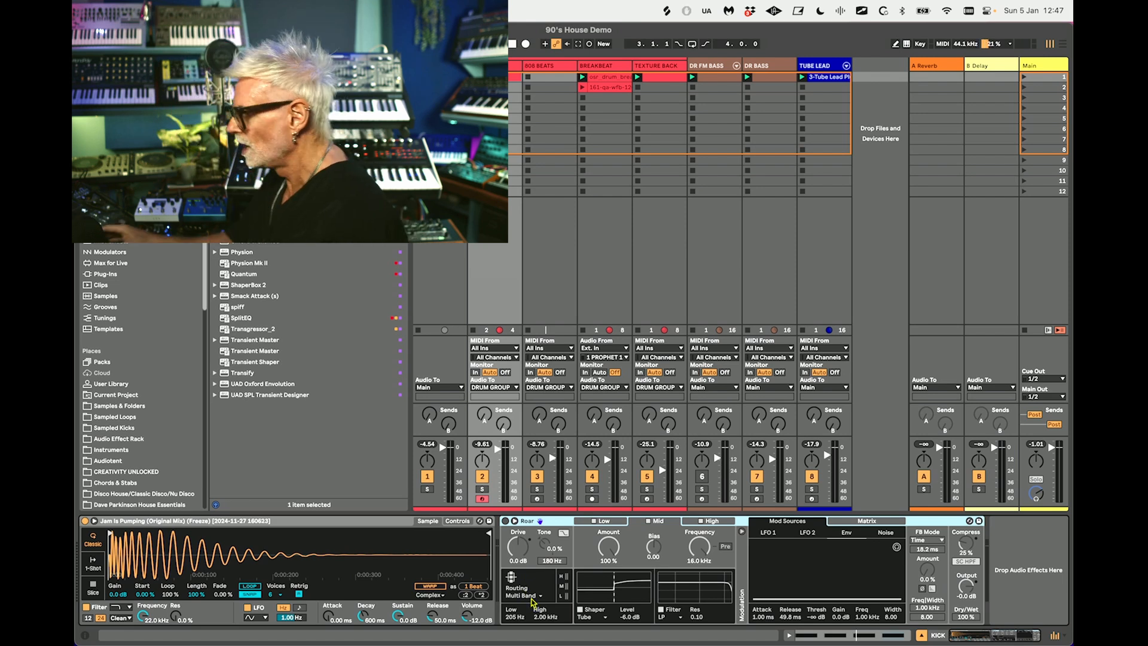
left_click(618, 524)
left_click(676, 523)
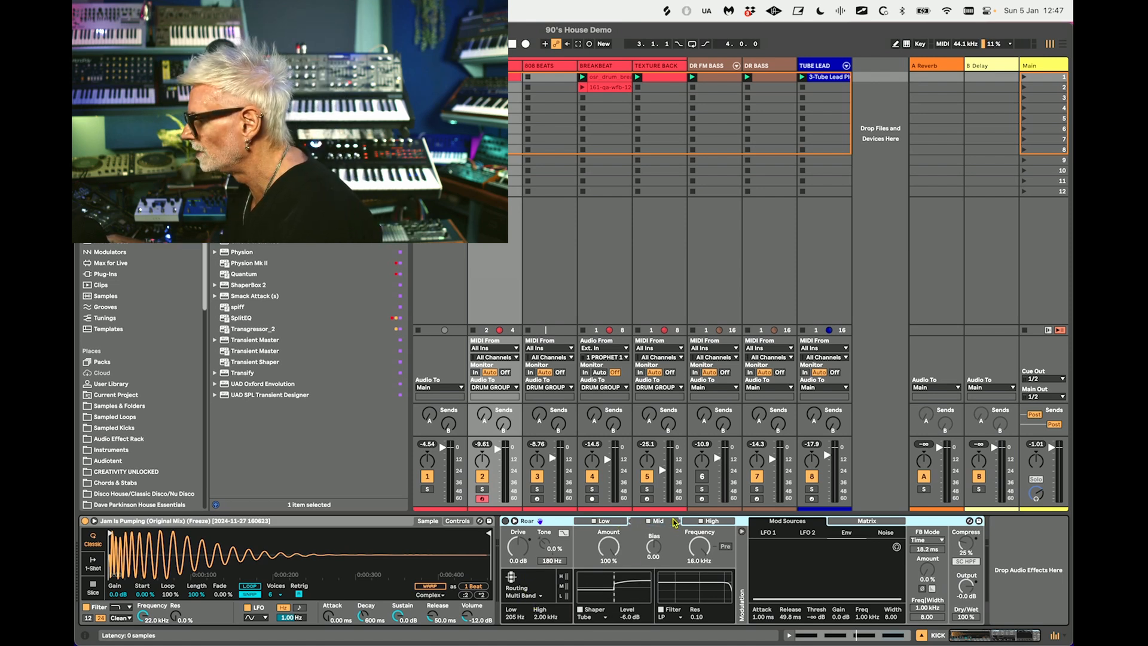
left_click(724, 524)
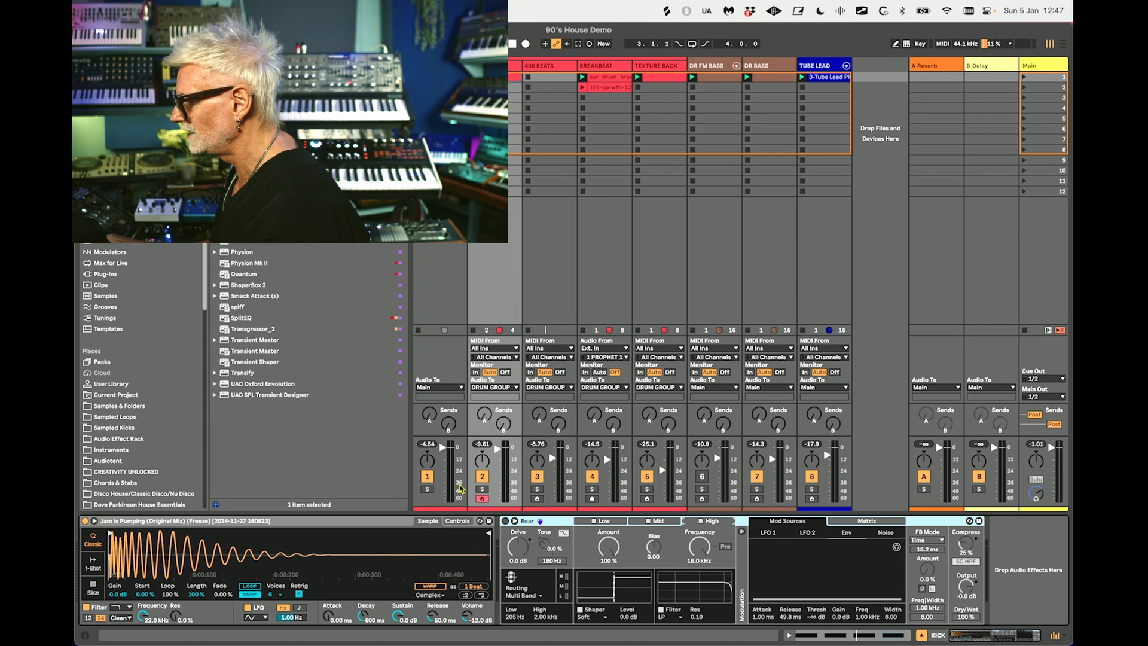
Compare the kick with Roar enabled and bypassed, both soloed and within the full mix.
left_click(482, 489)
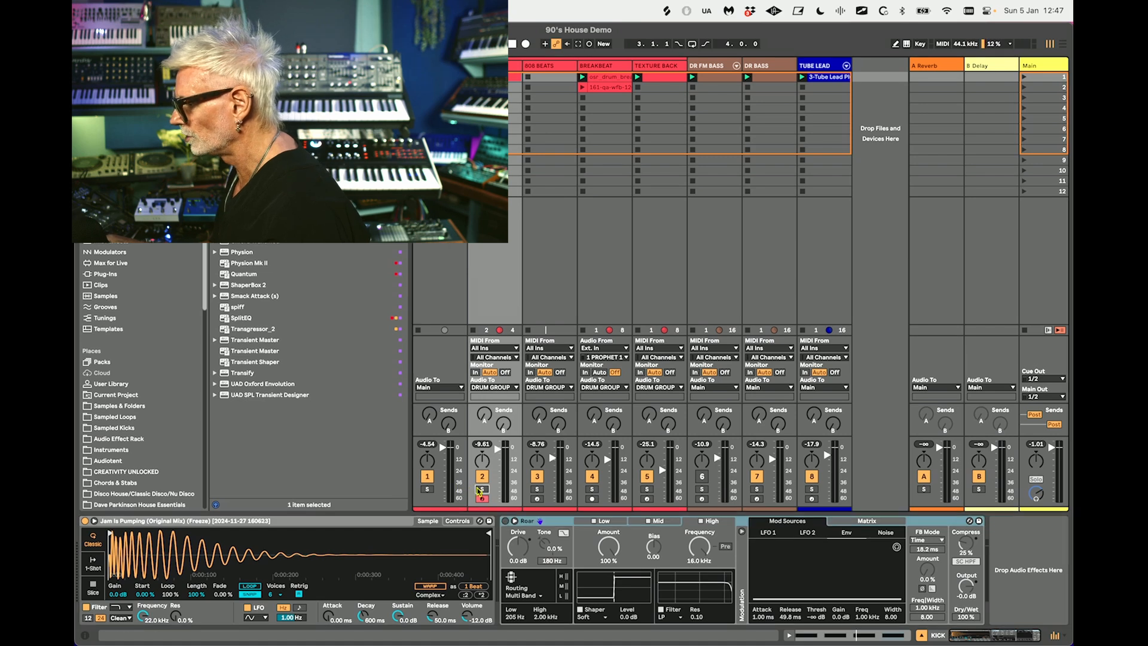
left_click(505, 521)
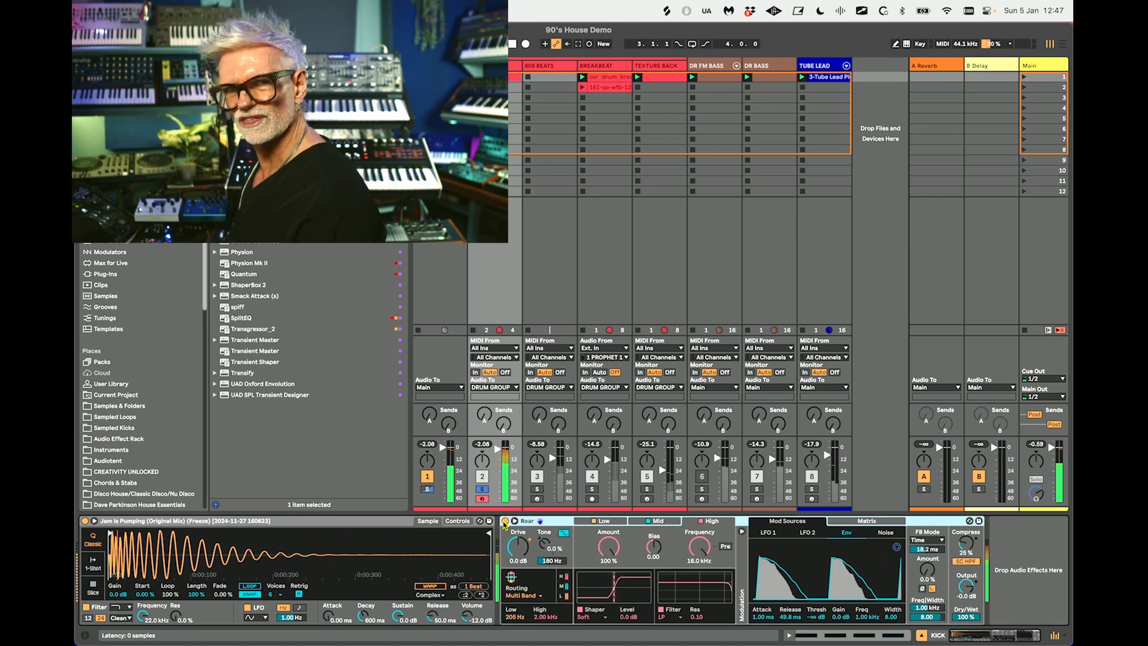
left_click(483, 489)
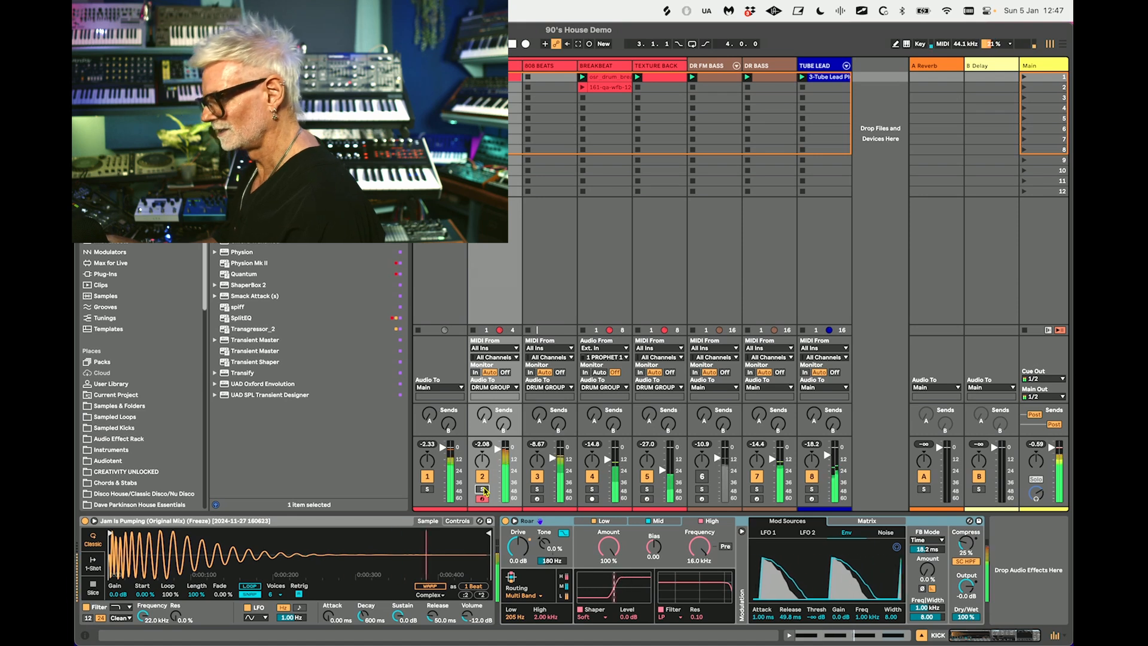
left_click(505, 522)
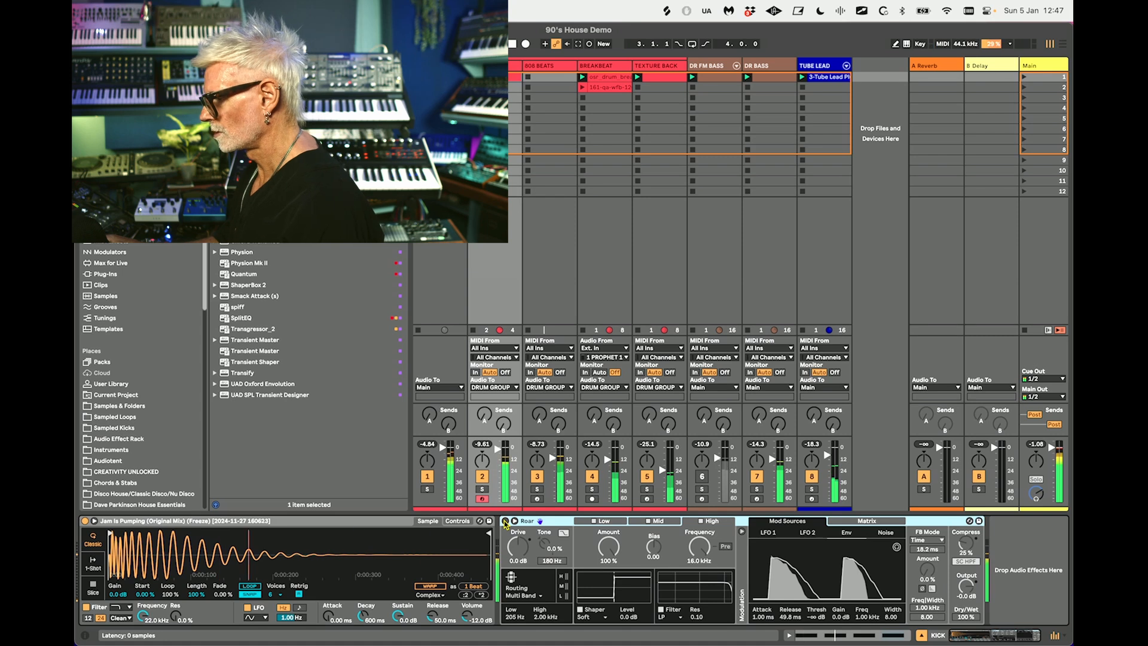
left_click(505, 521)
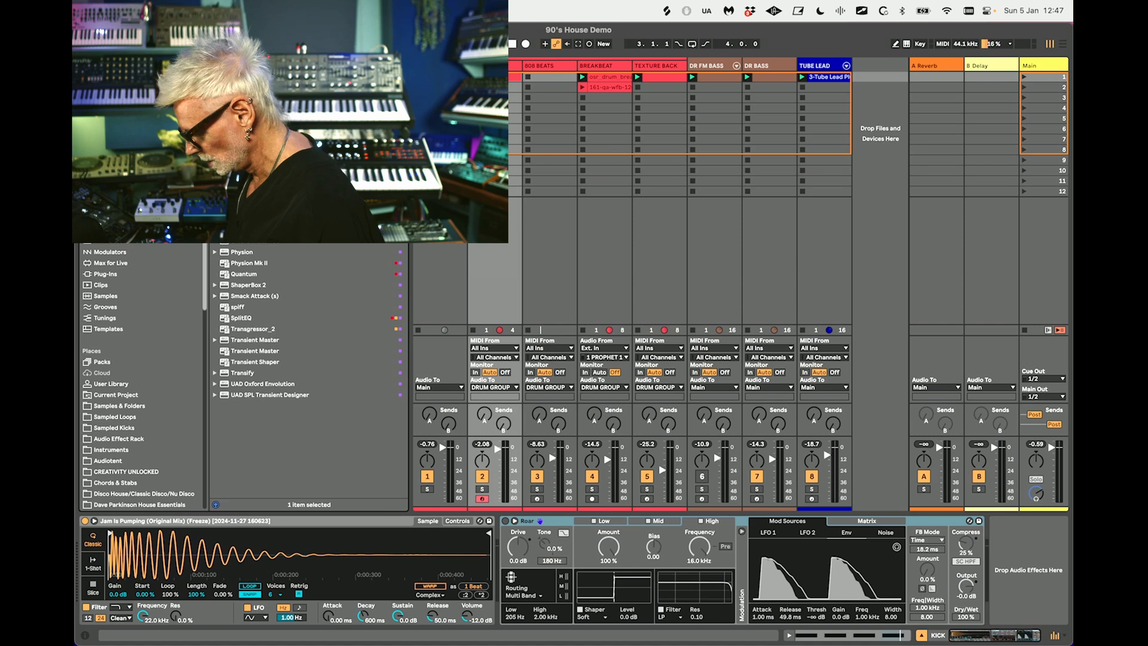
Add a second Roar with Multi Band routing after the first one on the kick track and show its Mid band.
scroll(771, 581, "right", 2)
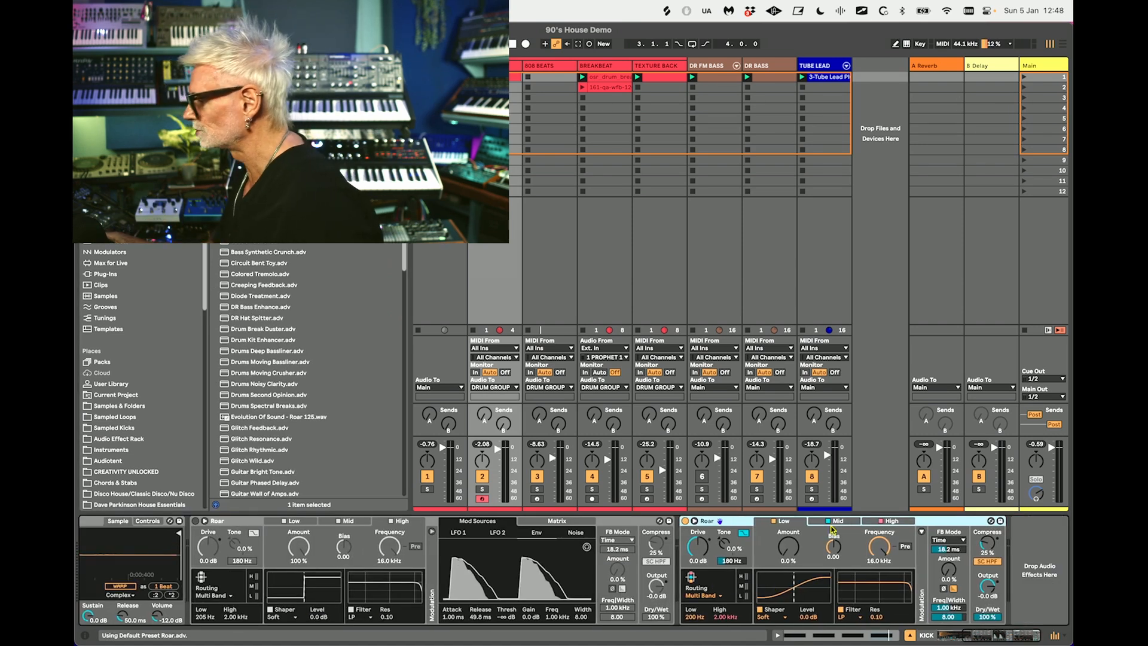
left_click(856, 525)
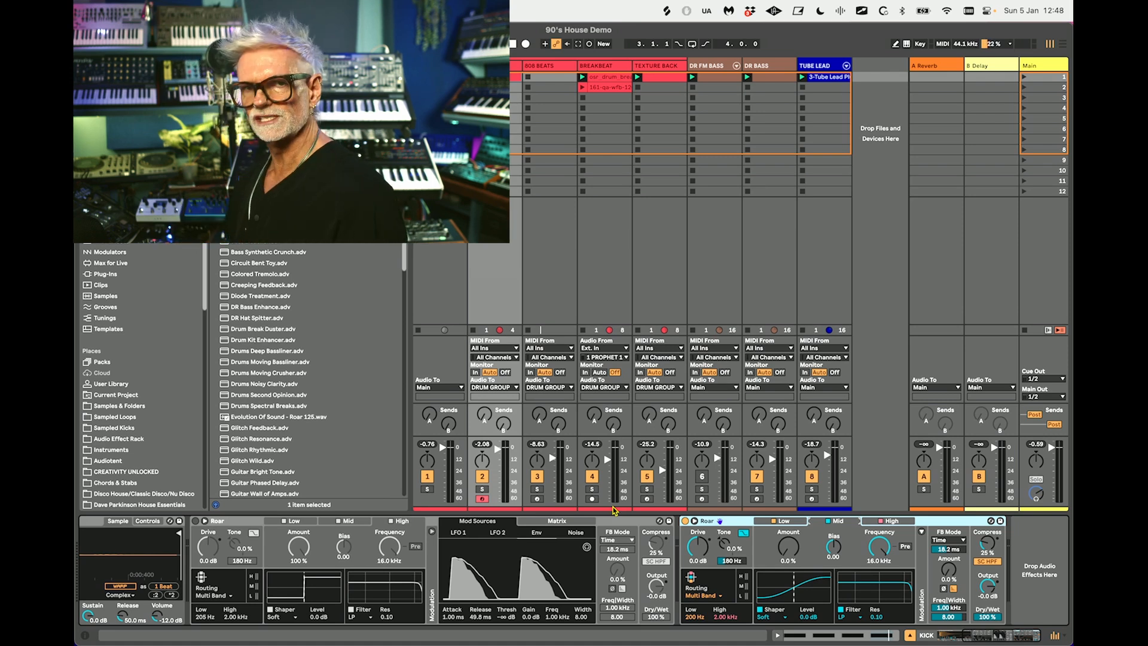
Sketch a graph with axes, horizontal lines and a waveform over the screen using the Brush Tool, and clear the drawing.
key("alt+Tab")
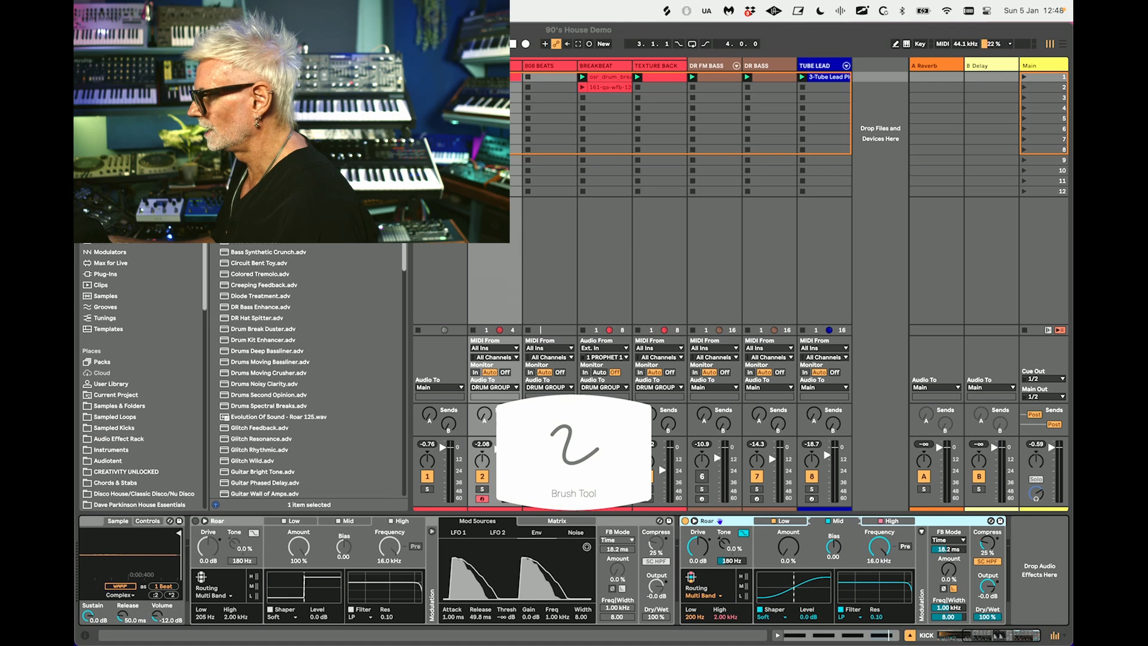
mouse_move(469, 245)
left_mouse_down()
mouse_move(653, 363)
mouse_move(891, 349)
left_mouse_up()
left_click_drag(471, 259, 854, 243)
left_click_drag(472, 257, 852, 259)
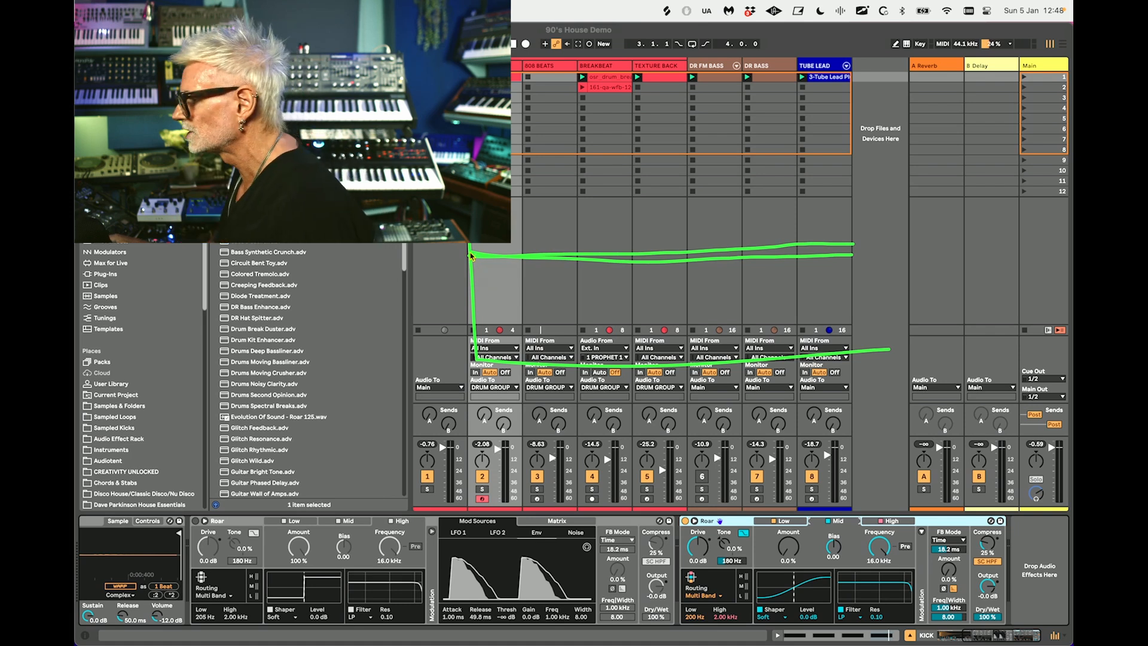
mouse_move(511, 258)
left_mouse_down()
mouse_move(554, 341)
mouse_move(593, 337)
mouse_move(630, 232)
mouse_move(722, 305)
left_mouse_up()
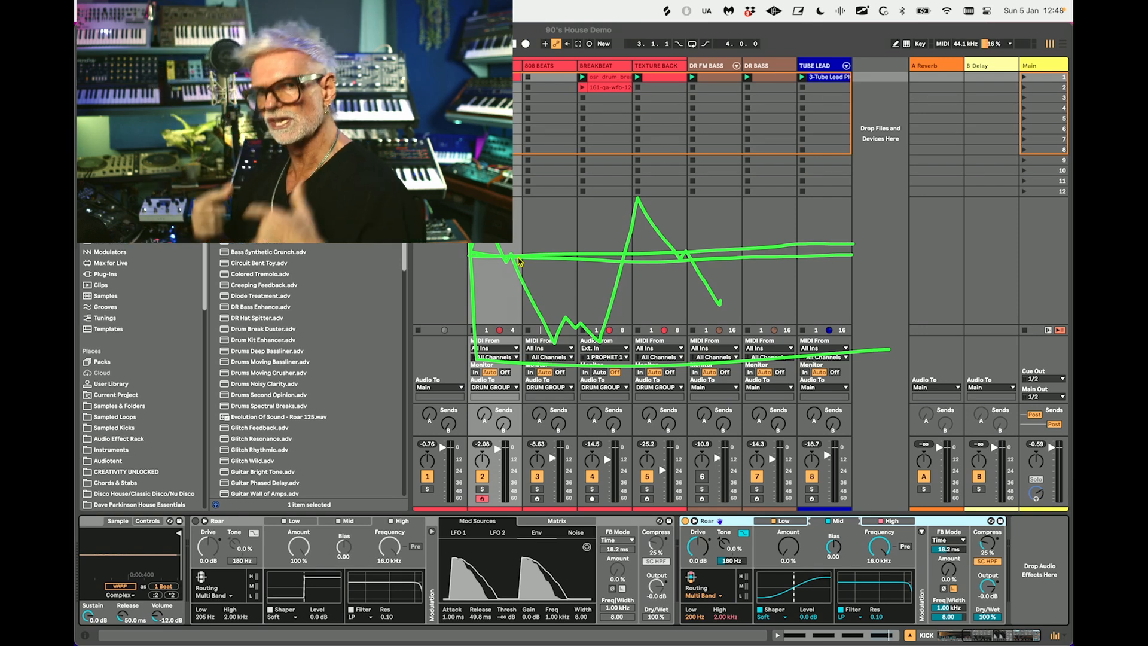
key("Escape")
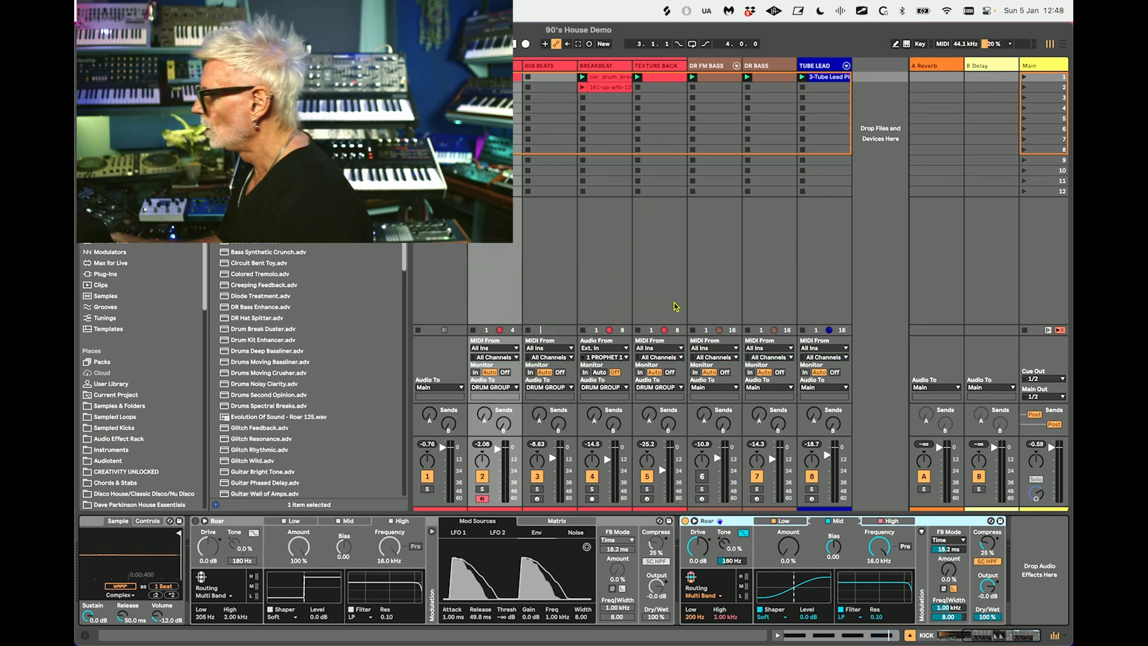
Play the kick soloed and set the Release of the second Roar's envelope modulation source to 10 ms.
left_click(921, 532)
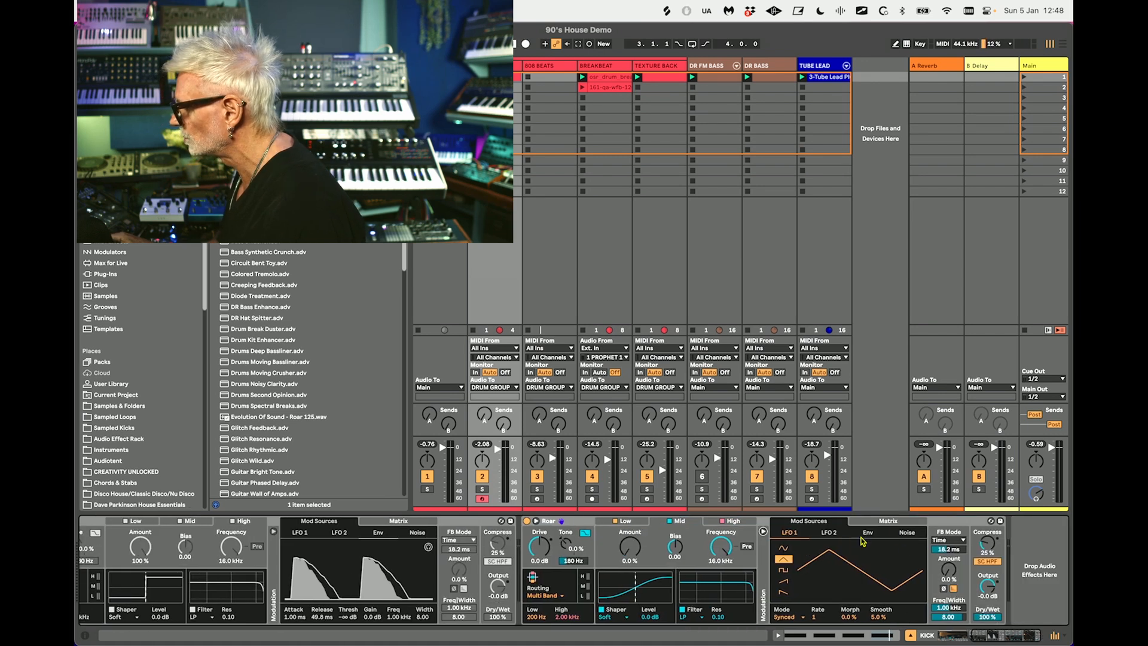
left_click(867, 533)
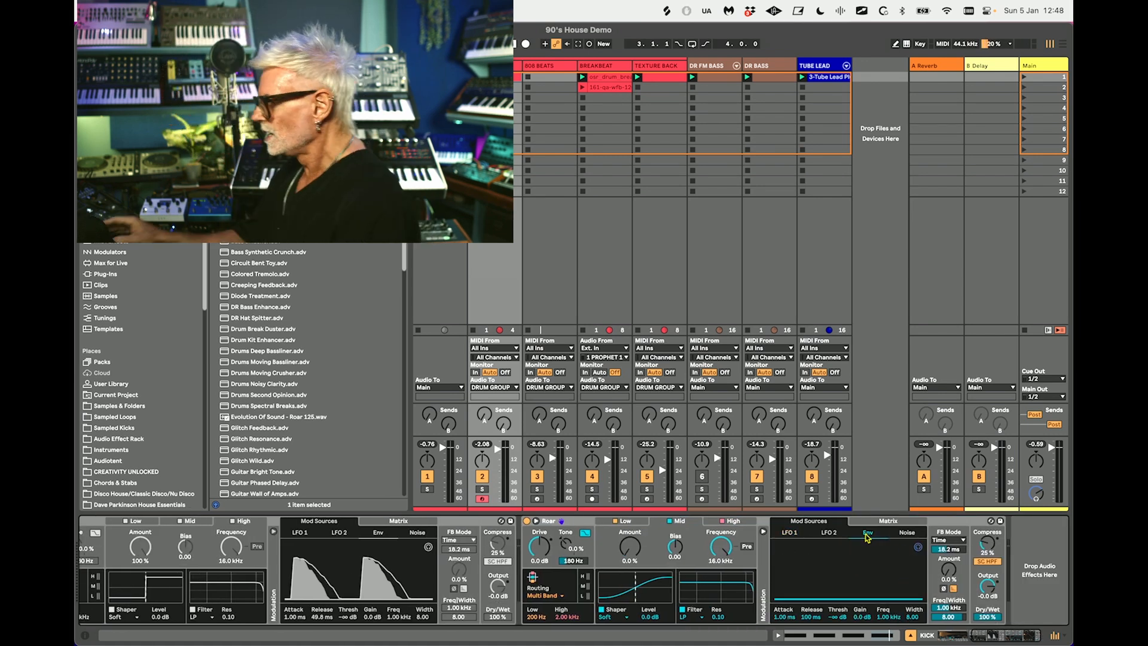
left_click(482, 489)
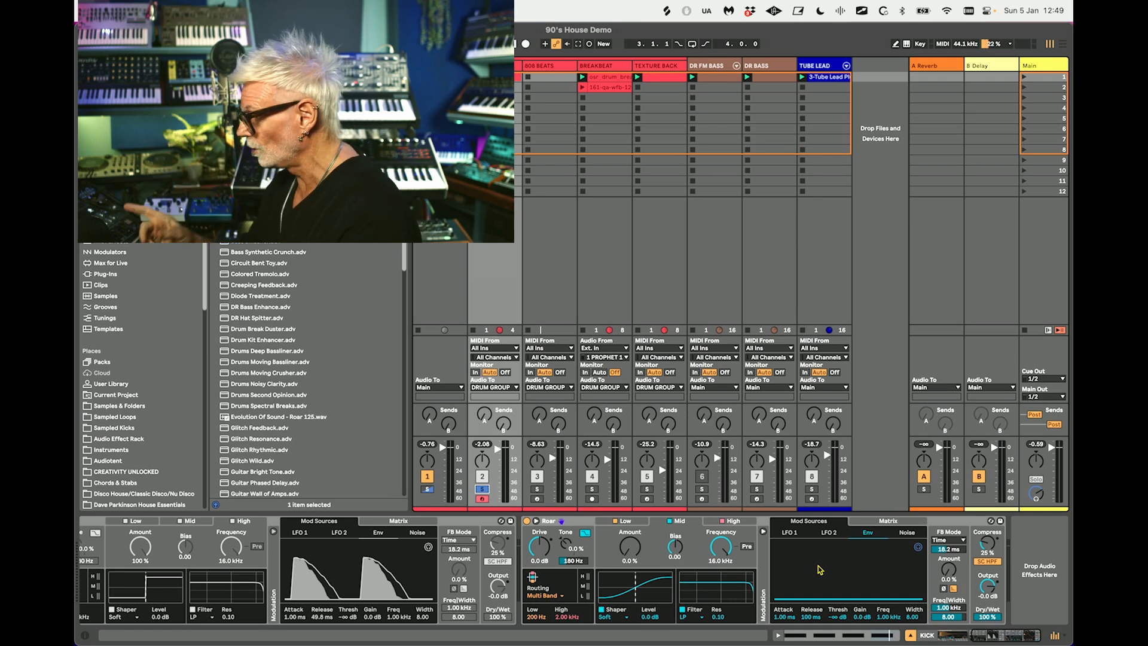
key("space")
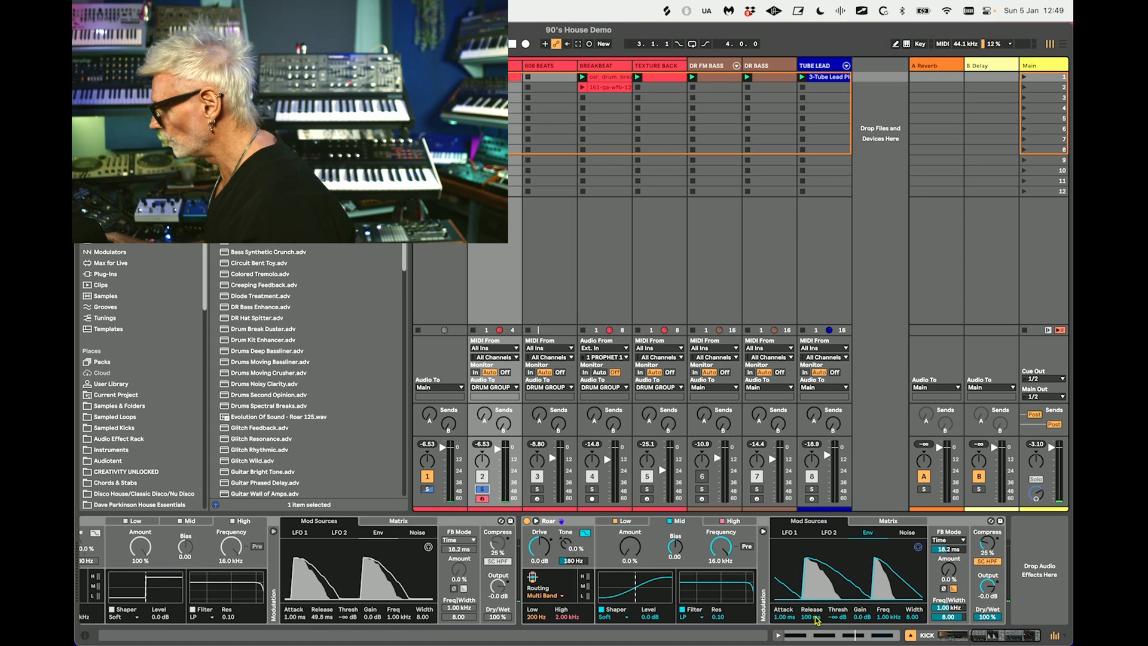
left_click_drag(811, 616, 812, 639)
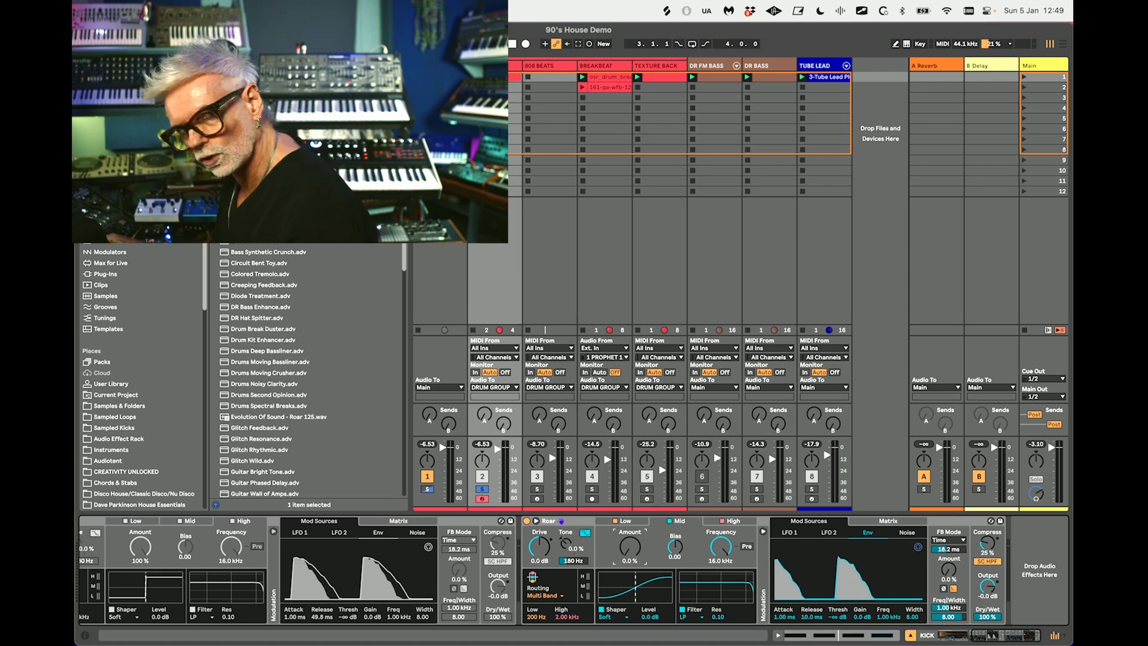
Try the second Roar's Mid band shaper Amount at 100% and return it to 0%.
left_click_drag(629, 547, 629, 478)
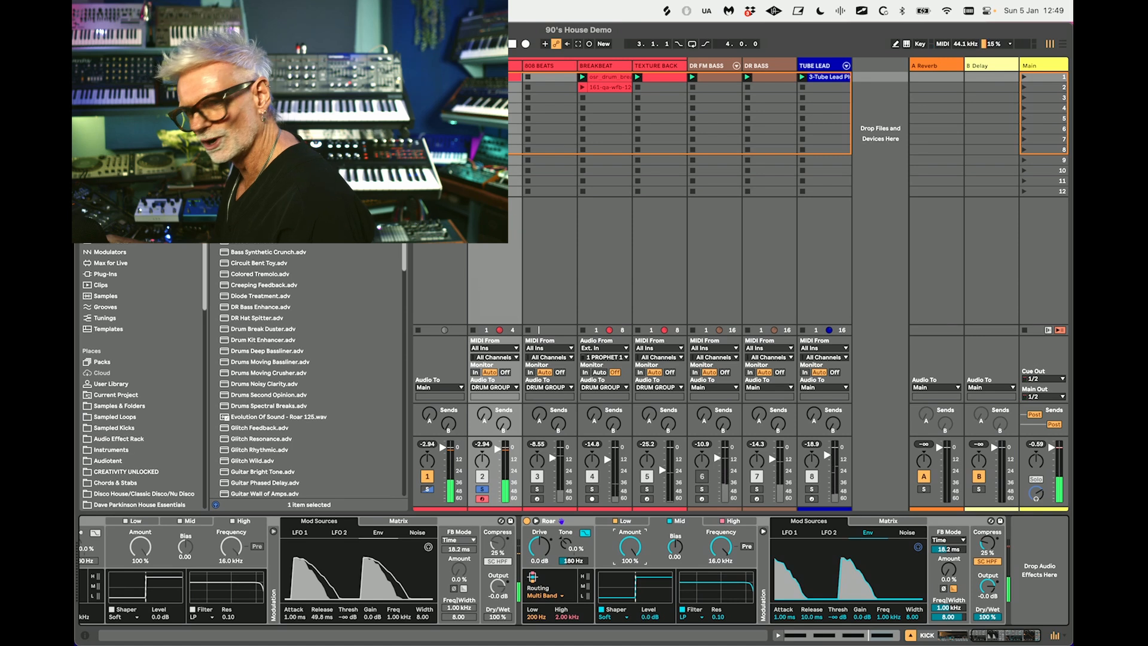
left_click_drag(630, 547, 636, 557)
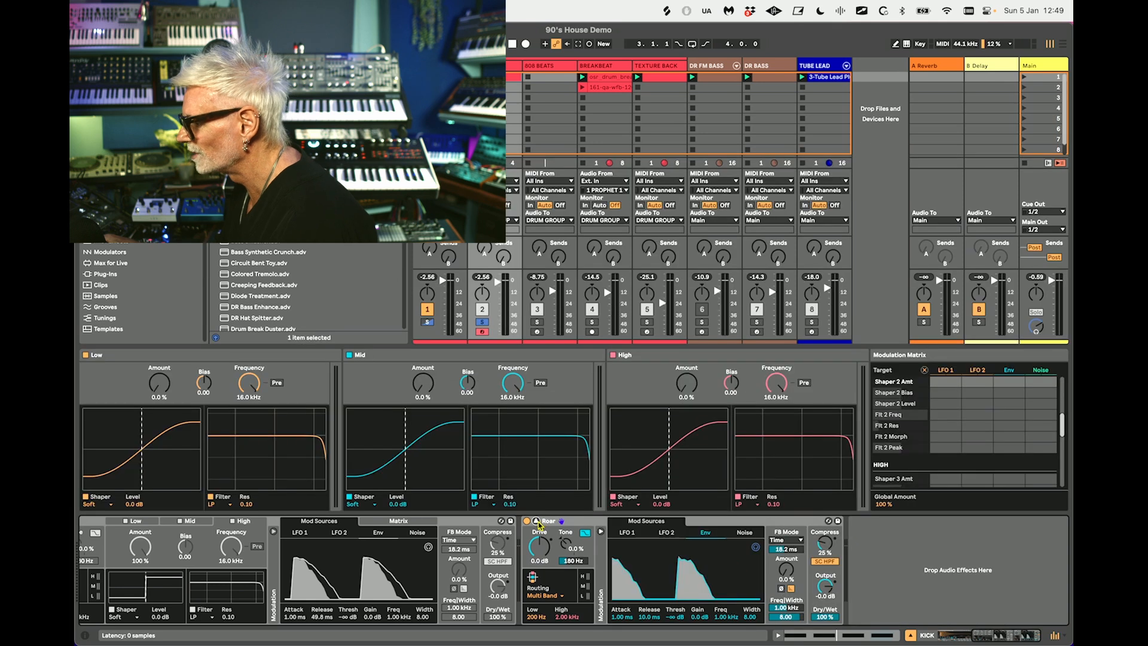
In Roar's expanded view, route the envelope to the Mid band's shaper amount at 100 and audition Amount at up to 99%.
left_click(536, 522)
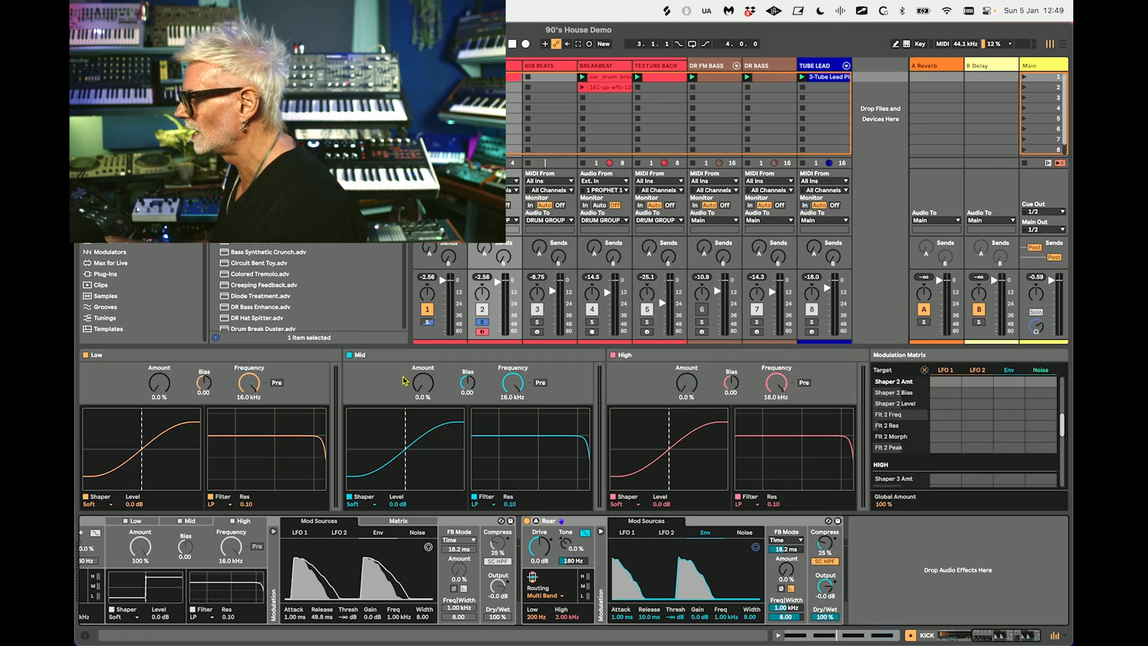
left_click(421, 386)
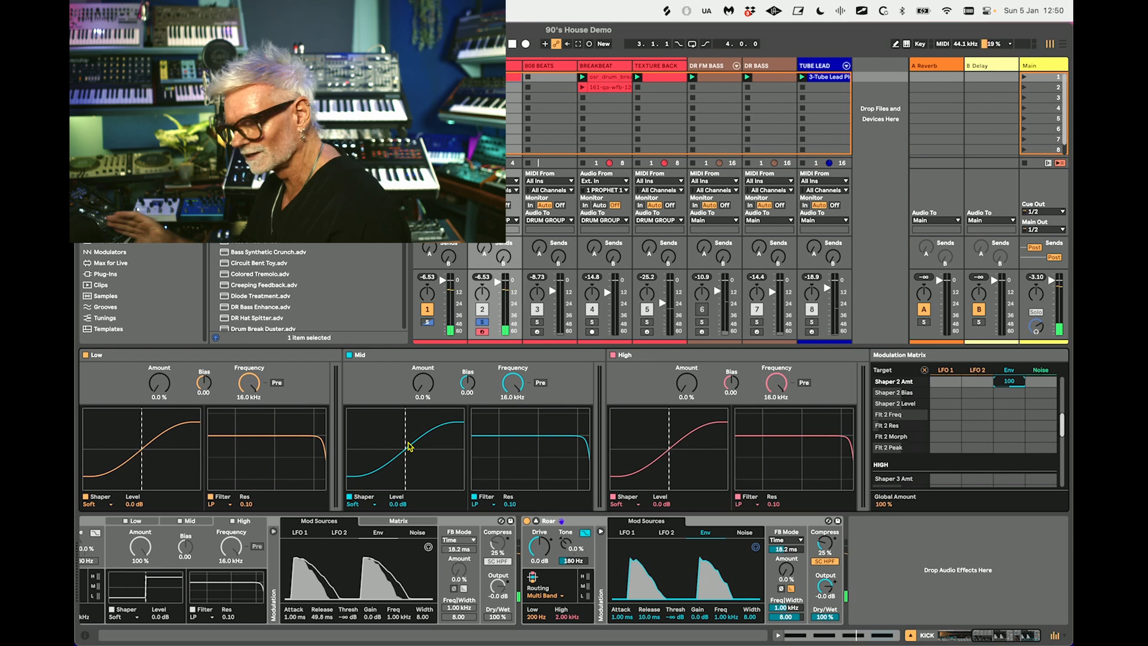
left_click_drag(423, 387, 422, 335)
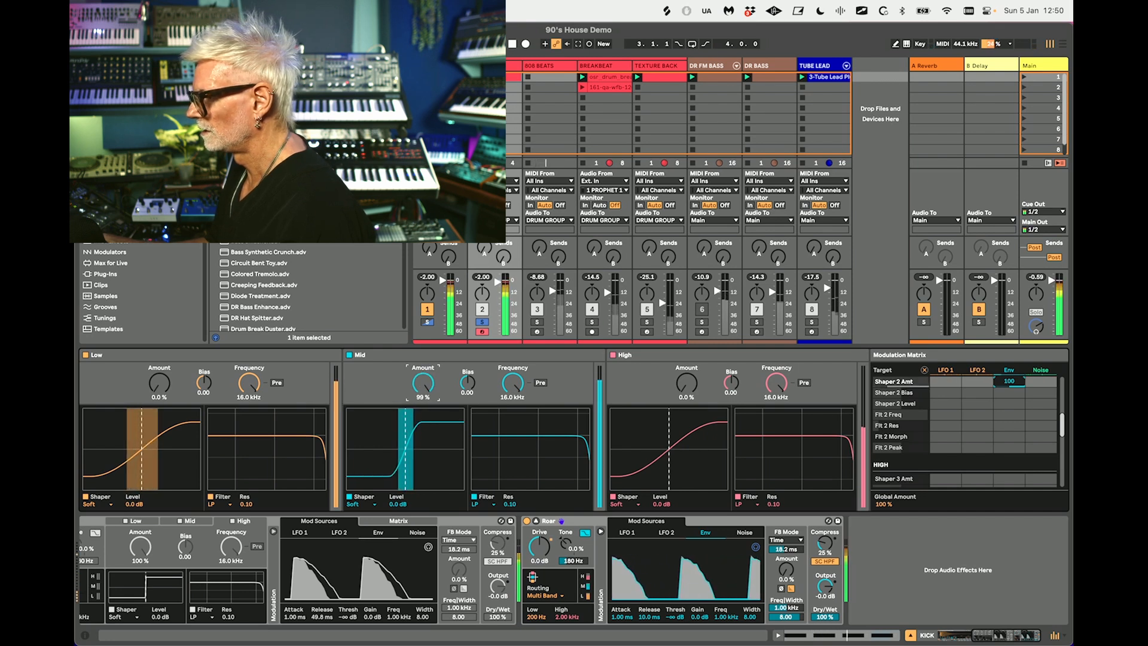
key("space")
Try an envelope routing of 100 with Amount at 100% on the Low band's shaper, and reset both.
left_click(170, 393)
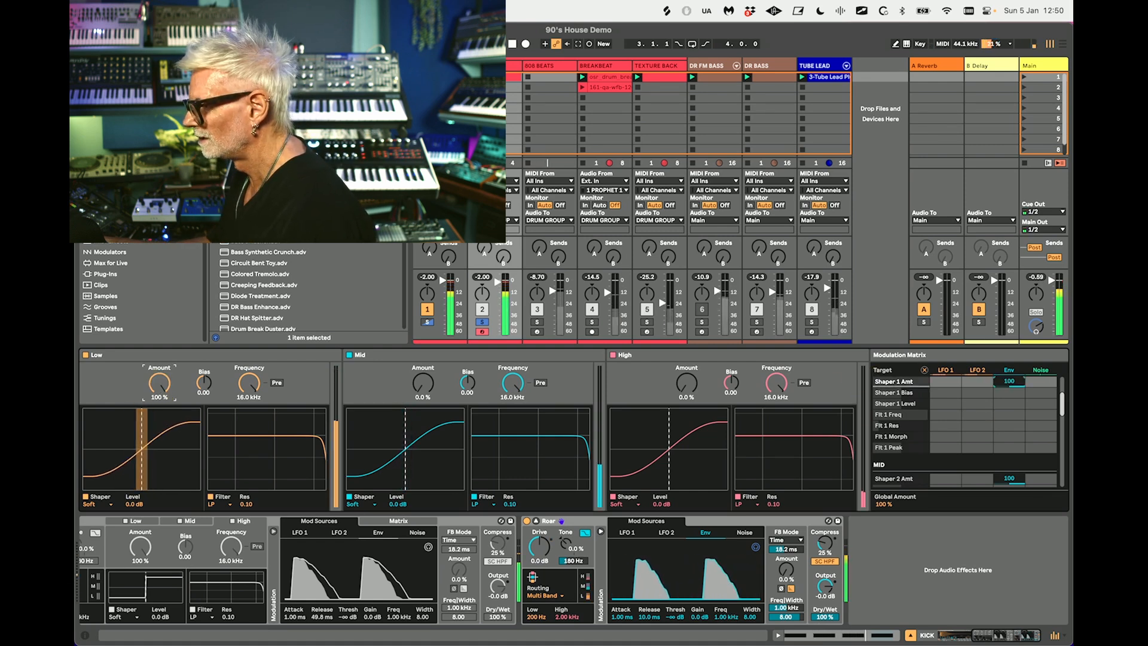
key("space")
key("Delete")
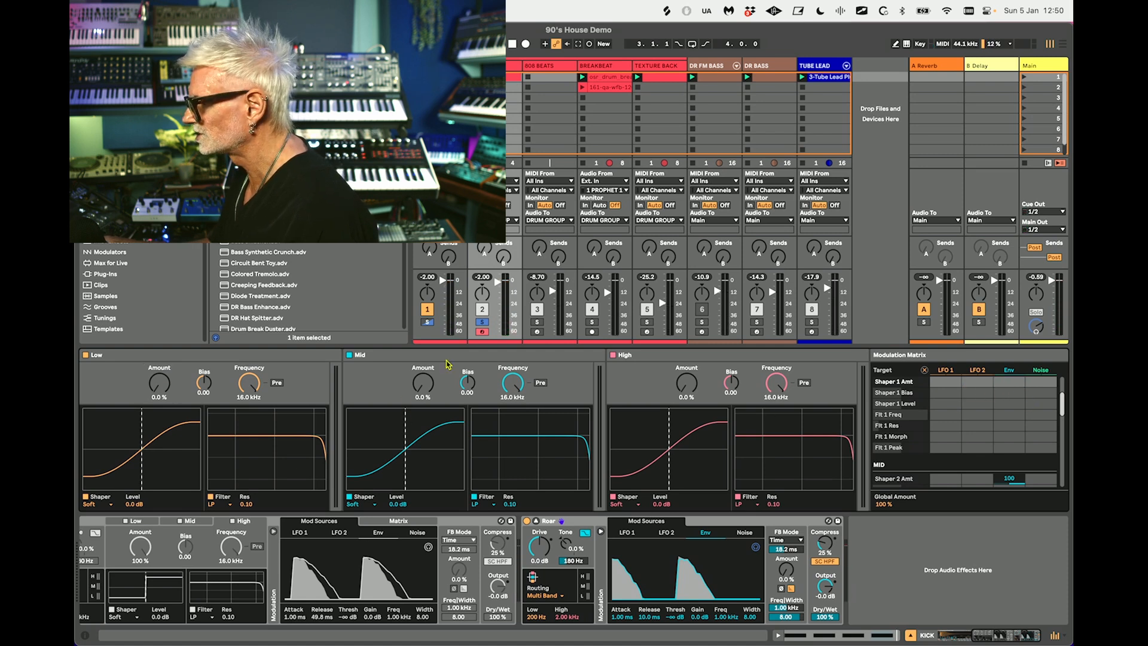
Set the Mid band's shaper Amount to 100% and audition the kick.
left_click_drag(432, 390, 431, 330)
key("space")
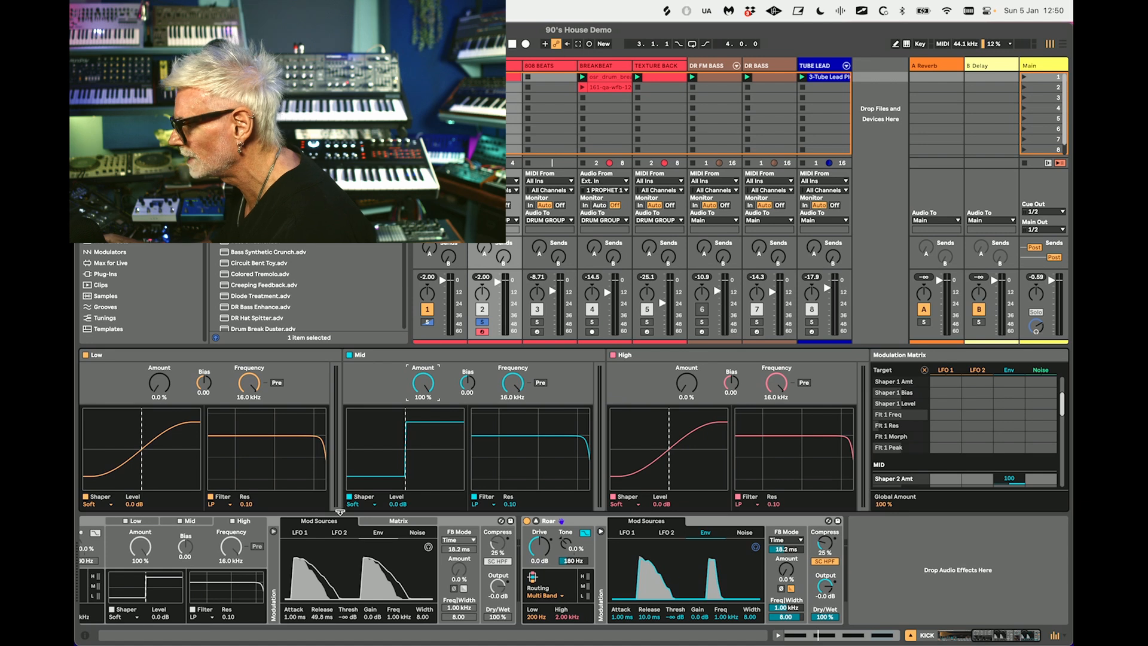
Delete the original Roar device from the kick track, keeping the newer one.
scroll(460, 532, "left", 5)
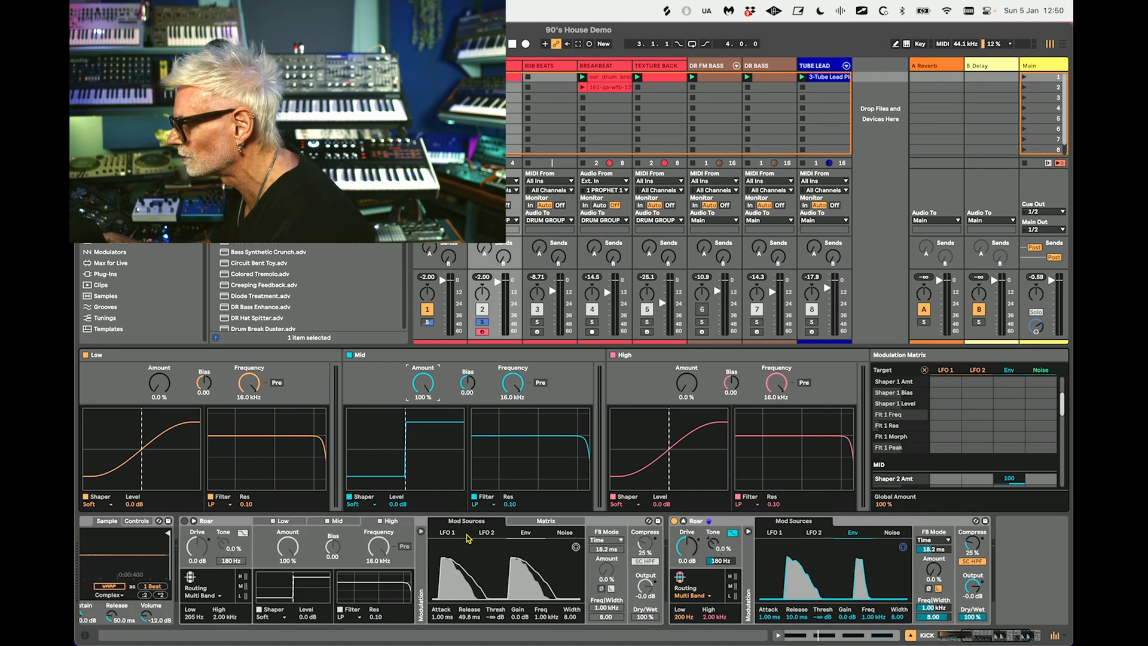
left_click(186, 525)
key("Delete")
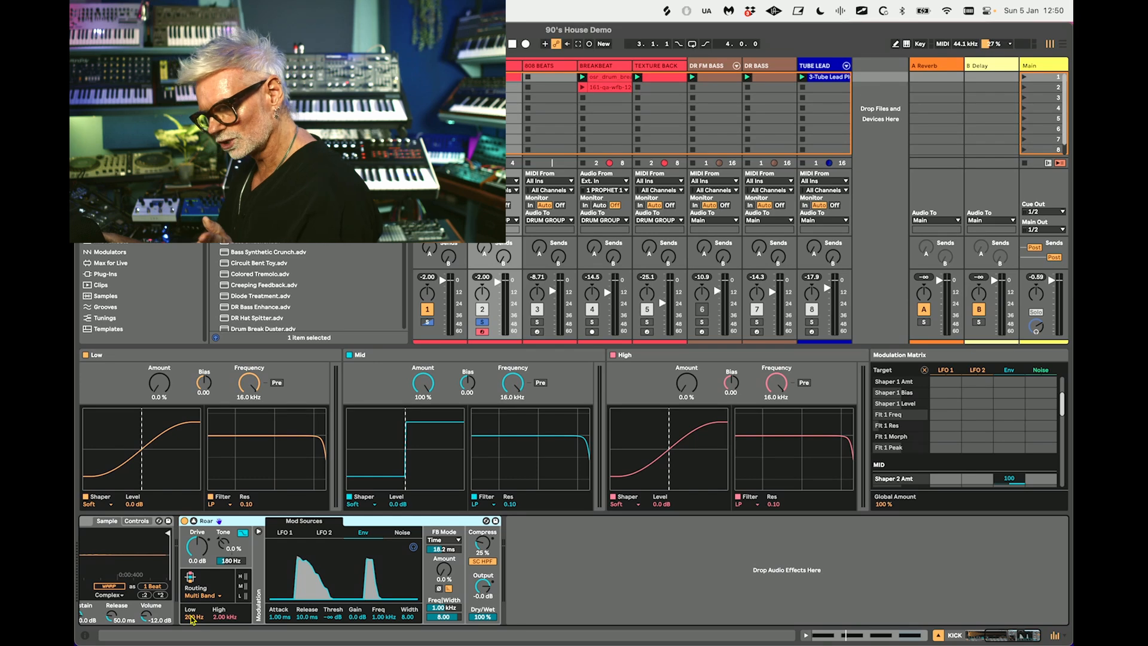
Play the kick and try adjusting Roar's Low crossover frequency, leaving it at 200 Hz.
key("space")
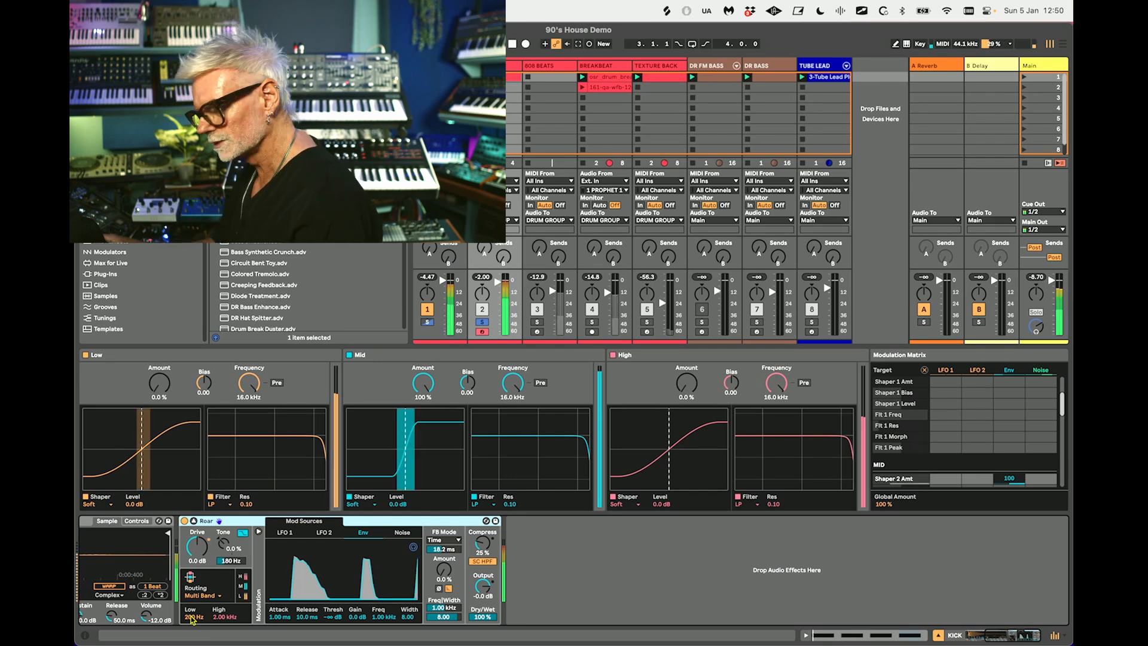
mouse_move(191, 617)
left_mouse_down()
mouse_move(191, 638)
mouse_move(191, 617)
left_mouse_up()
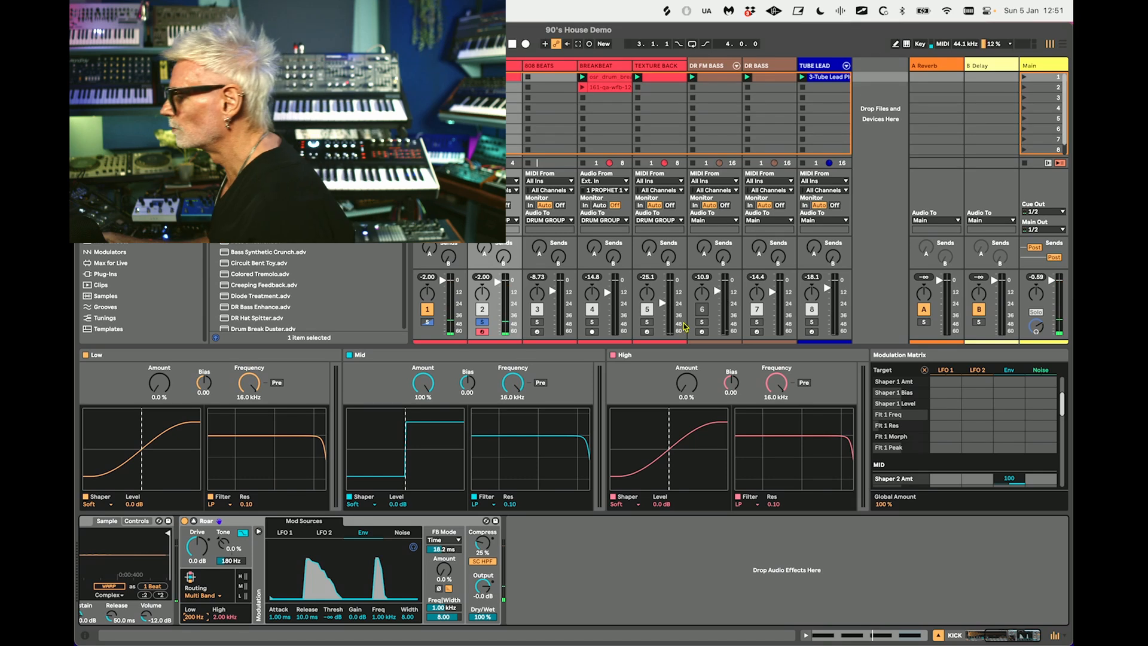
Route the envelope to the High band's shaper amount at 100 and set that band's Amount to 100%.
left_click_drag(687, 383, 686, 323)
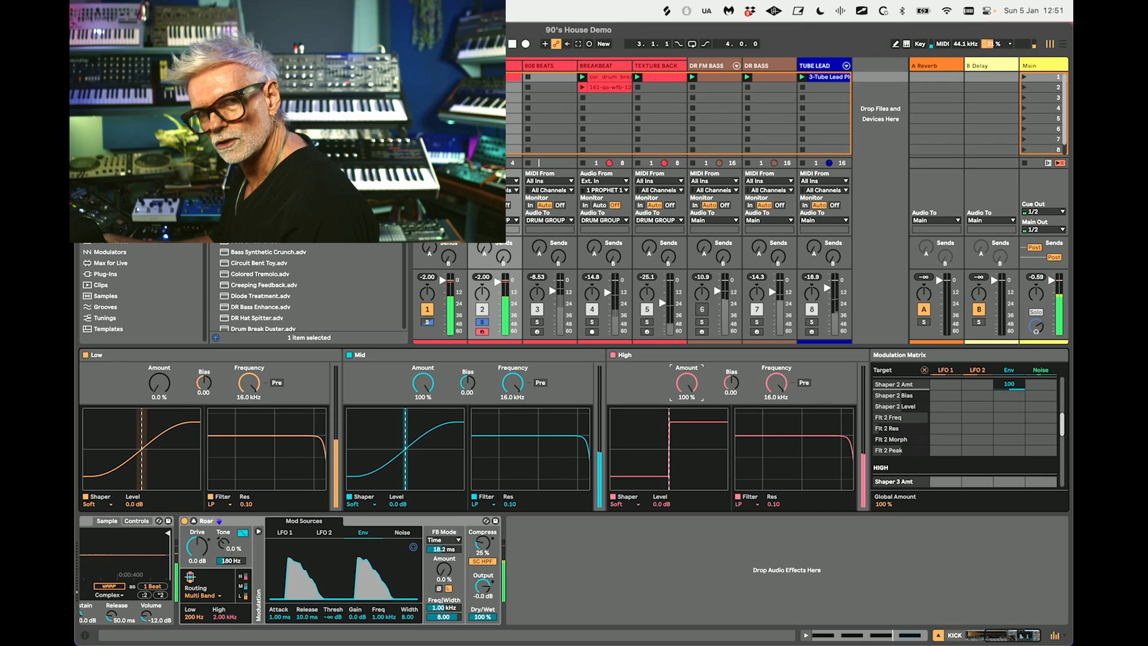
left_click_drag(691, 391, 690, 450)
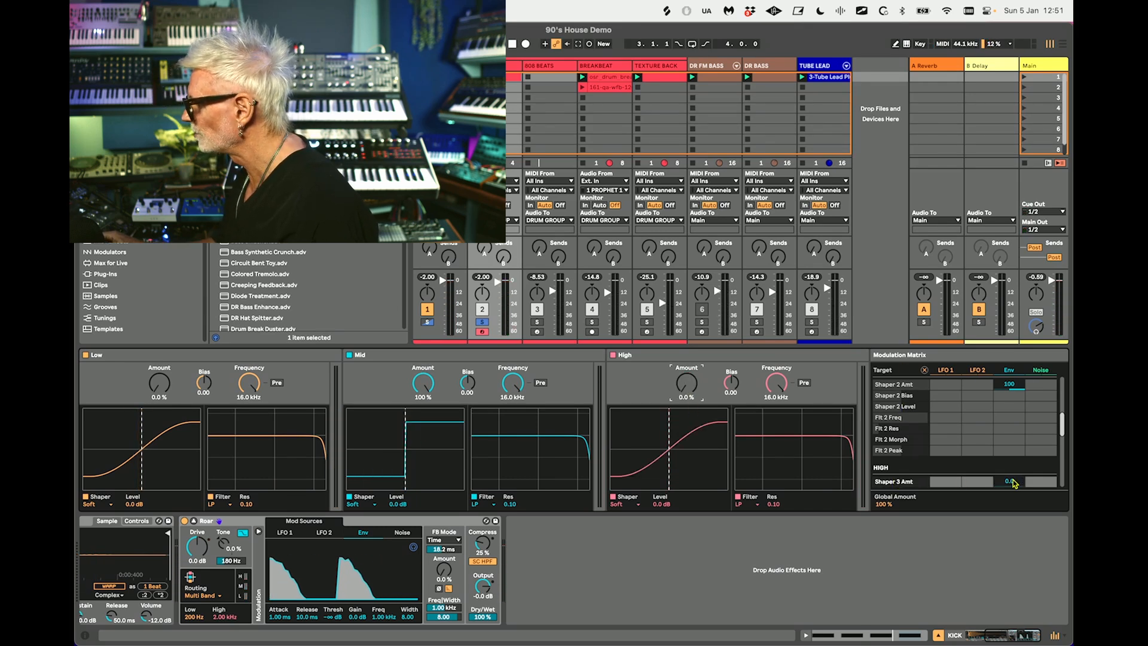
left_click_drag(692, 389, 693, 330)
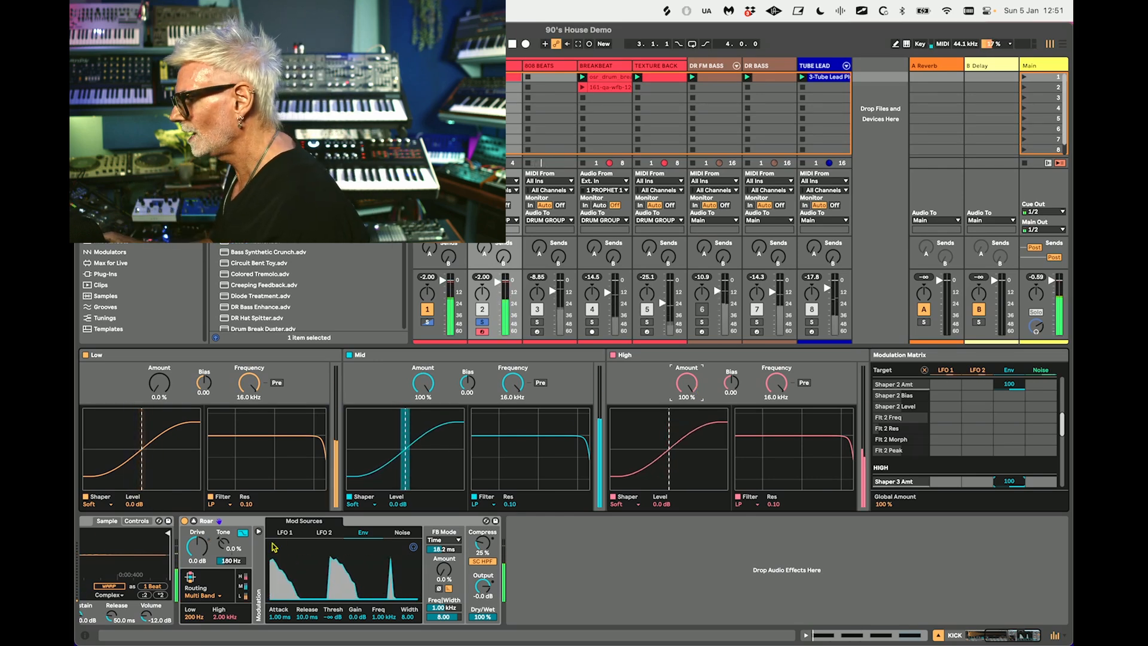
left_click(258, 531)
left_click(259, 532)
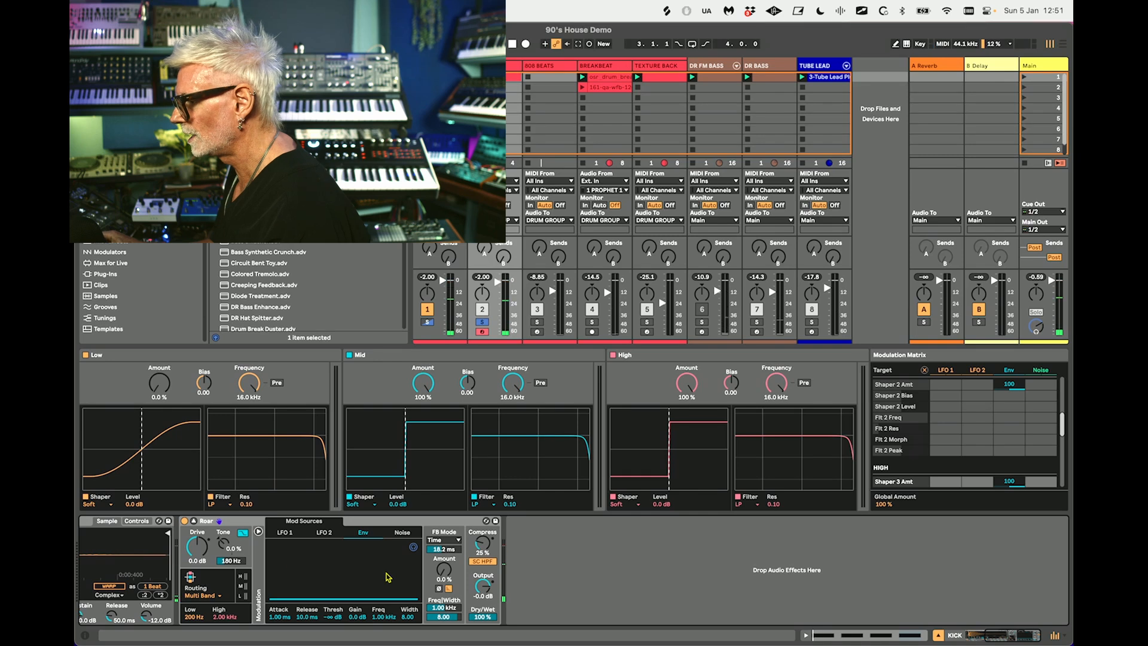
Set Roar's envelope Release to 49.8 ms and compare the kick with the device bypassed and active.
mouse_move(318, 621)
left_mouse_down()
mouse_move(318, 598)
mouse_move(311, 620)
left_mouse_up()
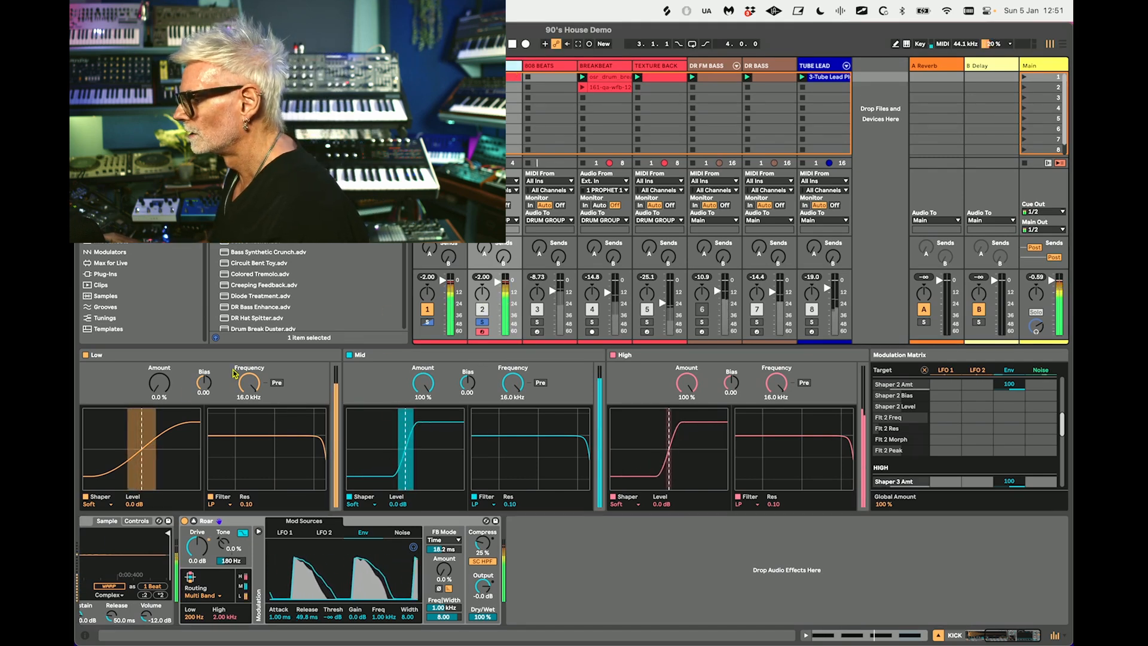
left_click(185, 522)
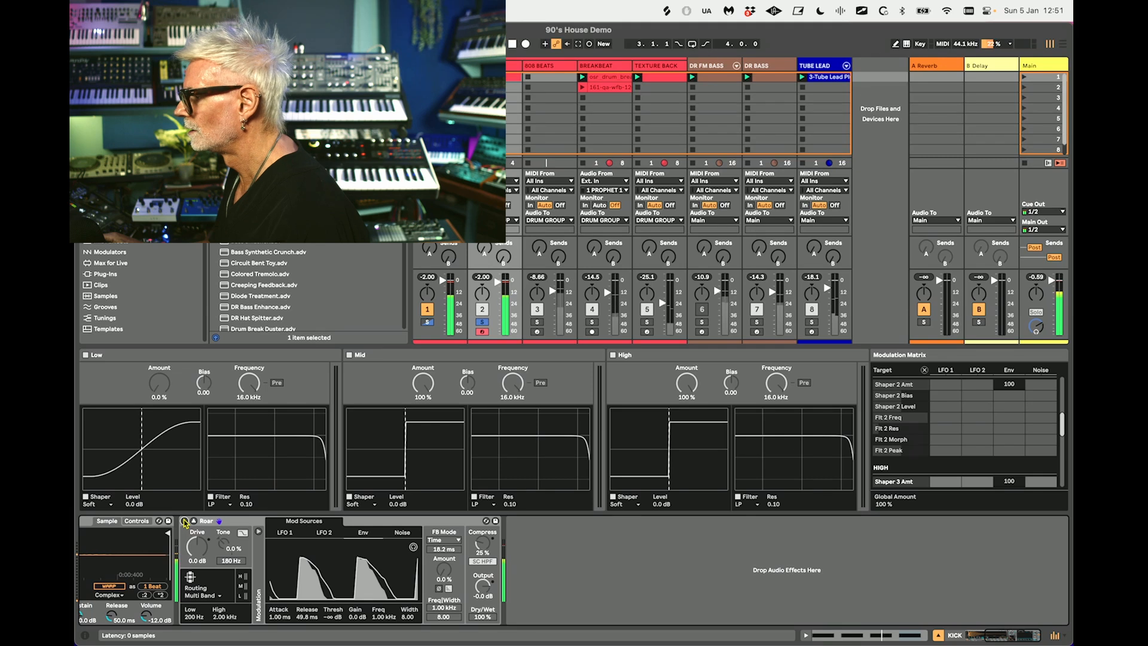
left_click(185, 522)
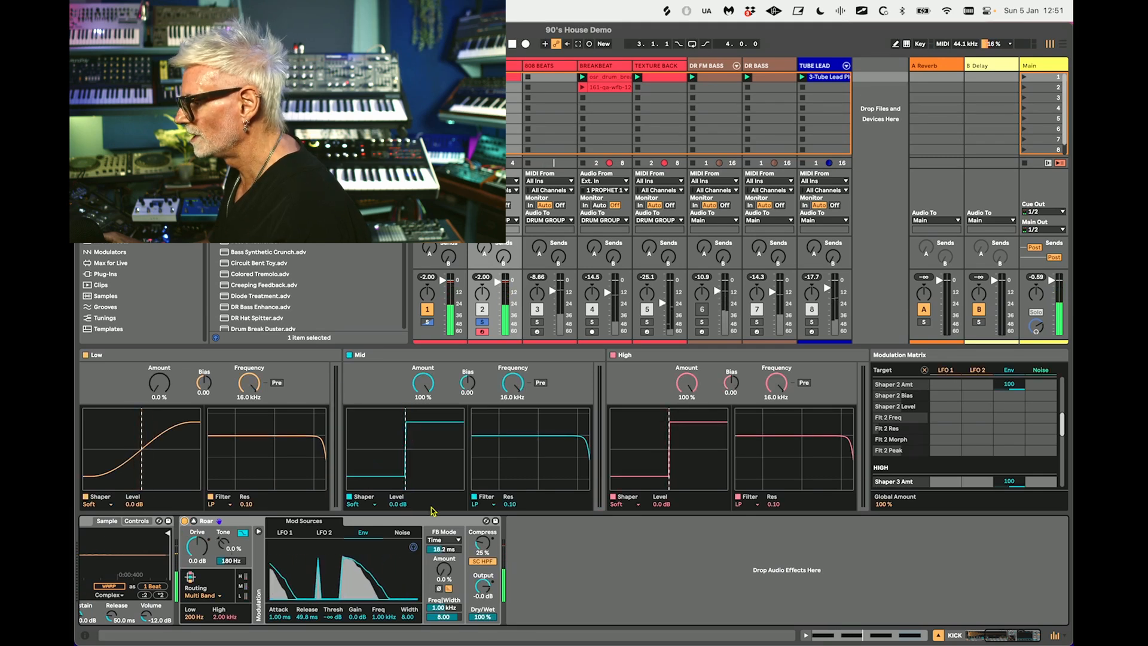
Lower the Mid band's Level to -6.4 dB and the High band's to -8.3 dB, comparing against the bypassed kick.
left_click(399, 504)
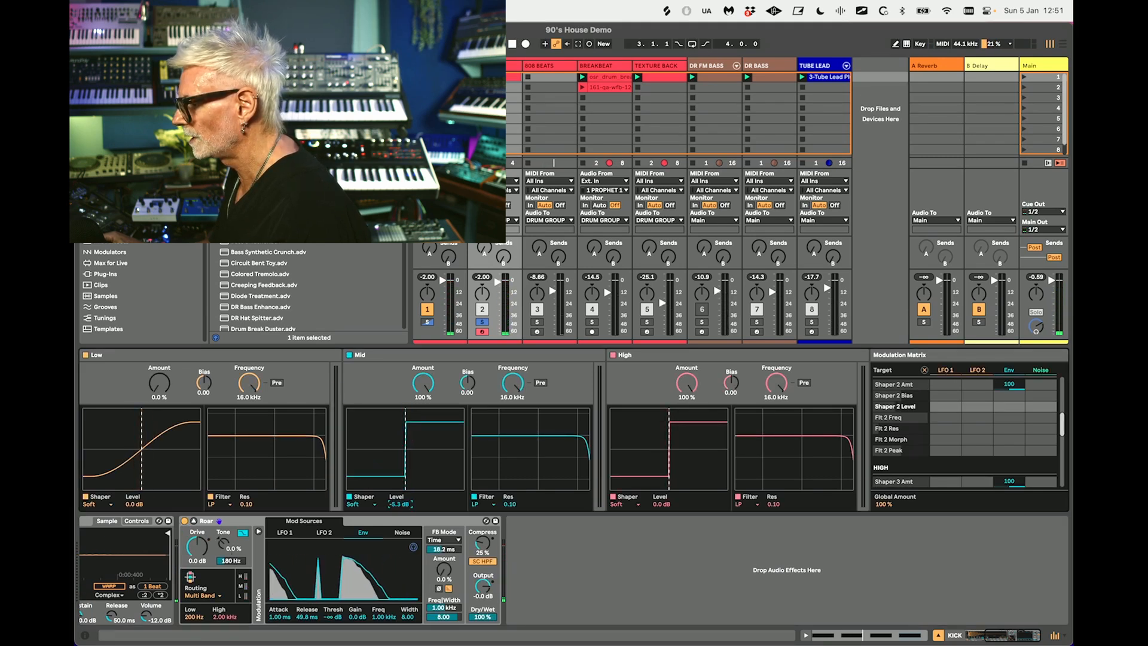
left_click_drag(665, 505, 665, 520)
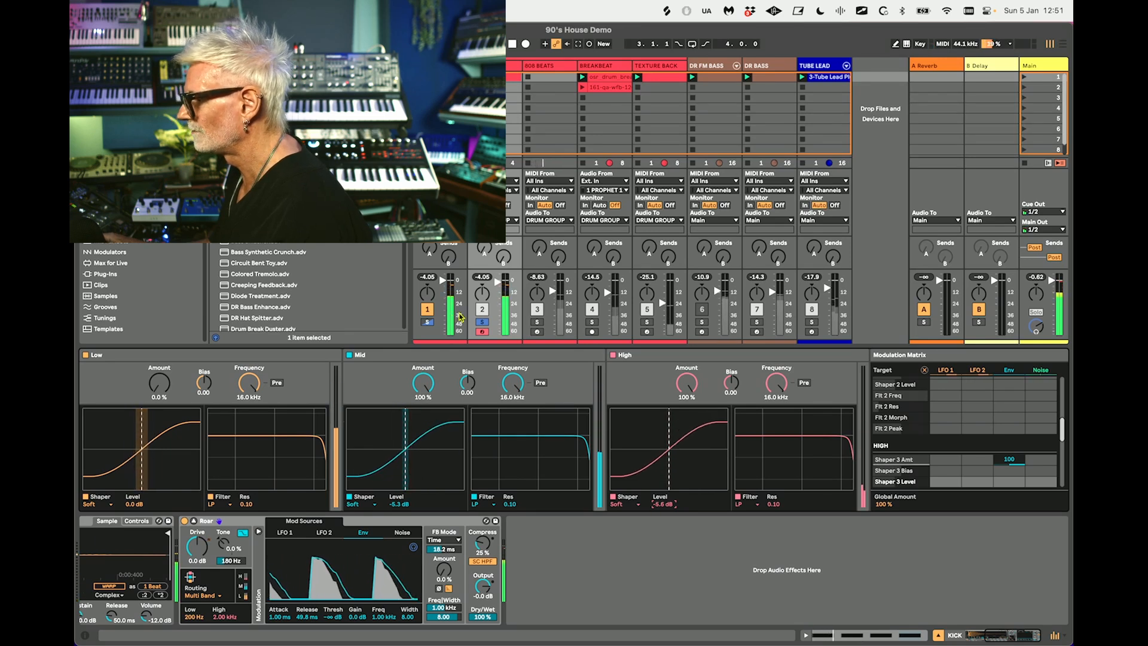
left_click(185, 522)
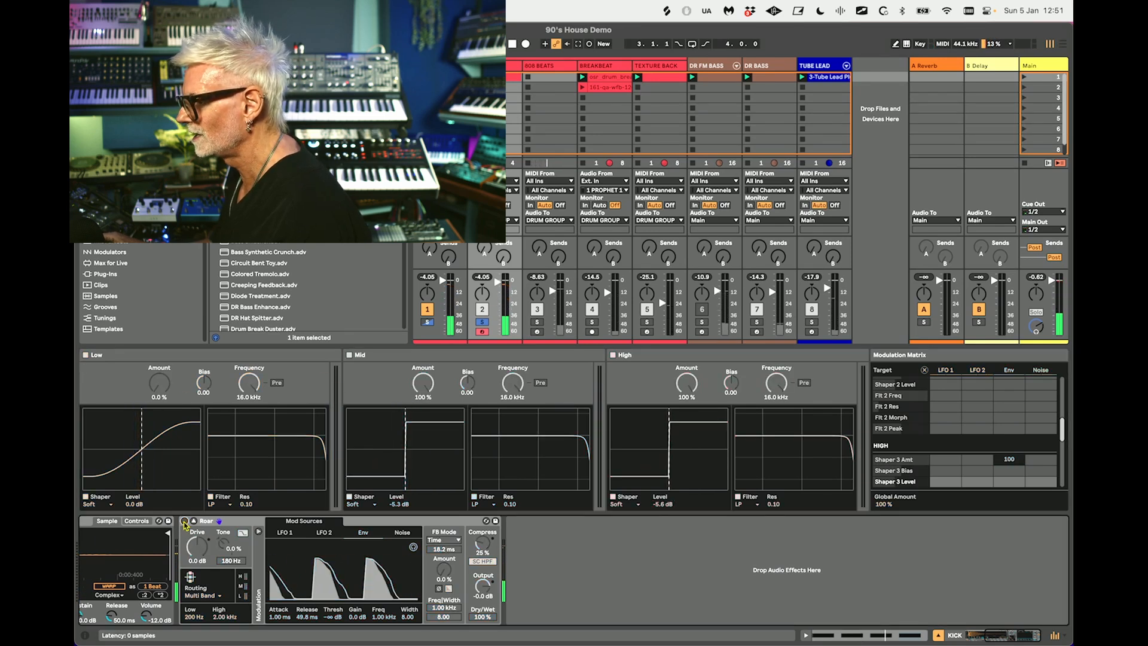
left_click(185, 522)
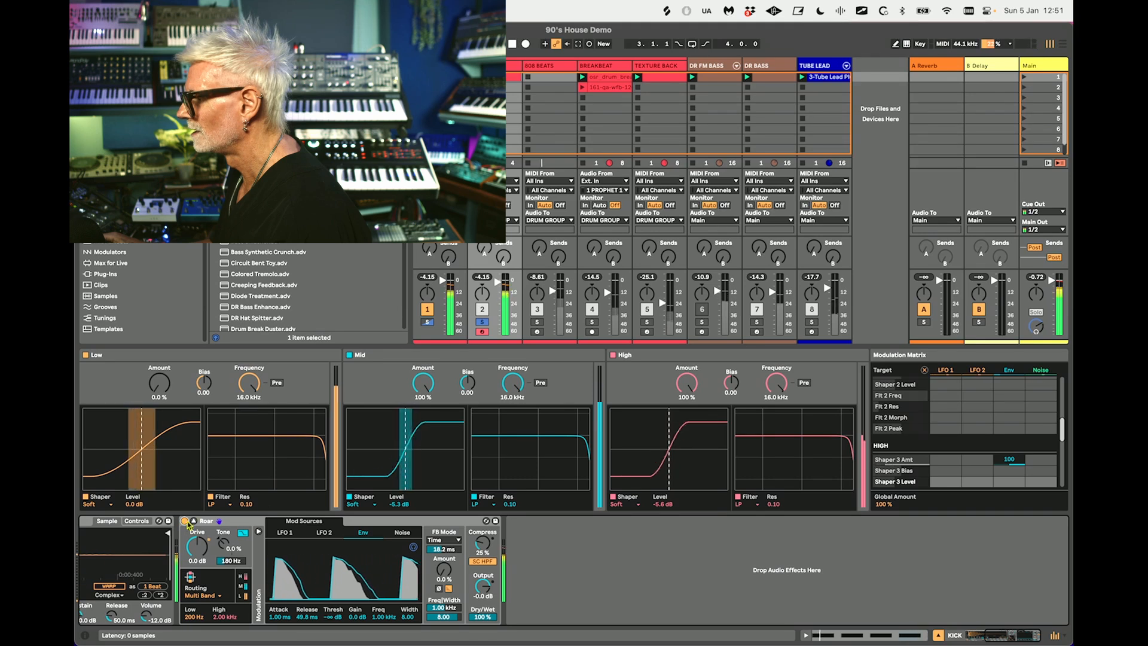
left_click(185, 522)
left_click(185, 522)
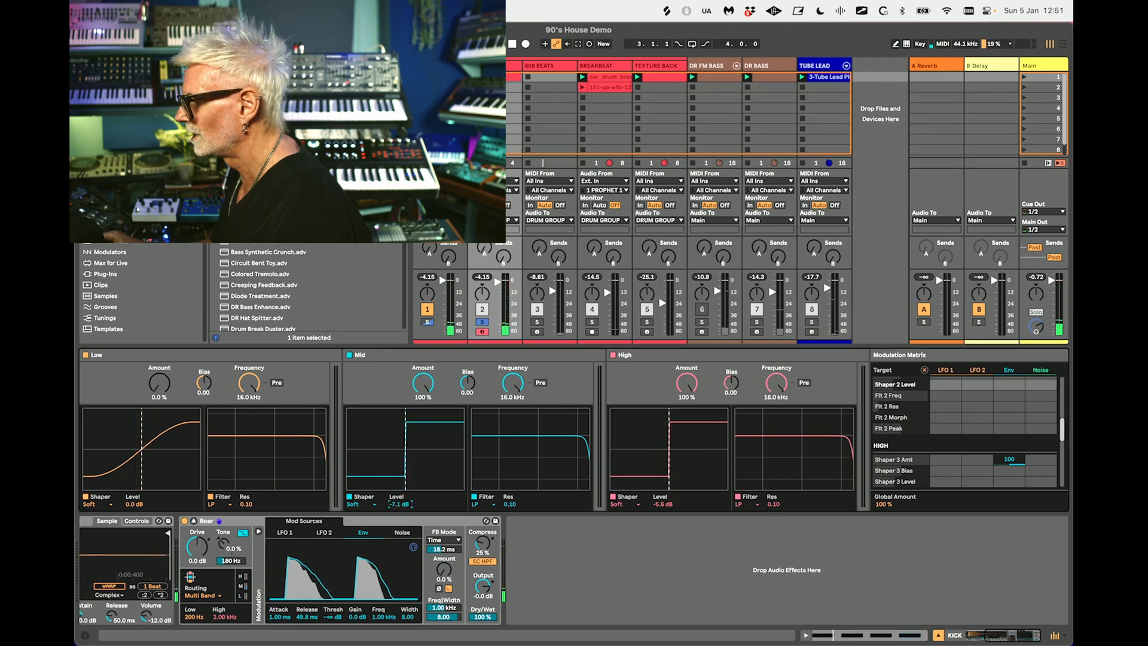
left_click_drag(662, 506, 662, 510)
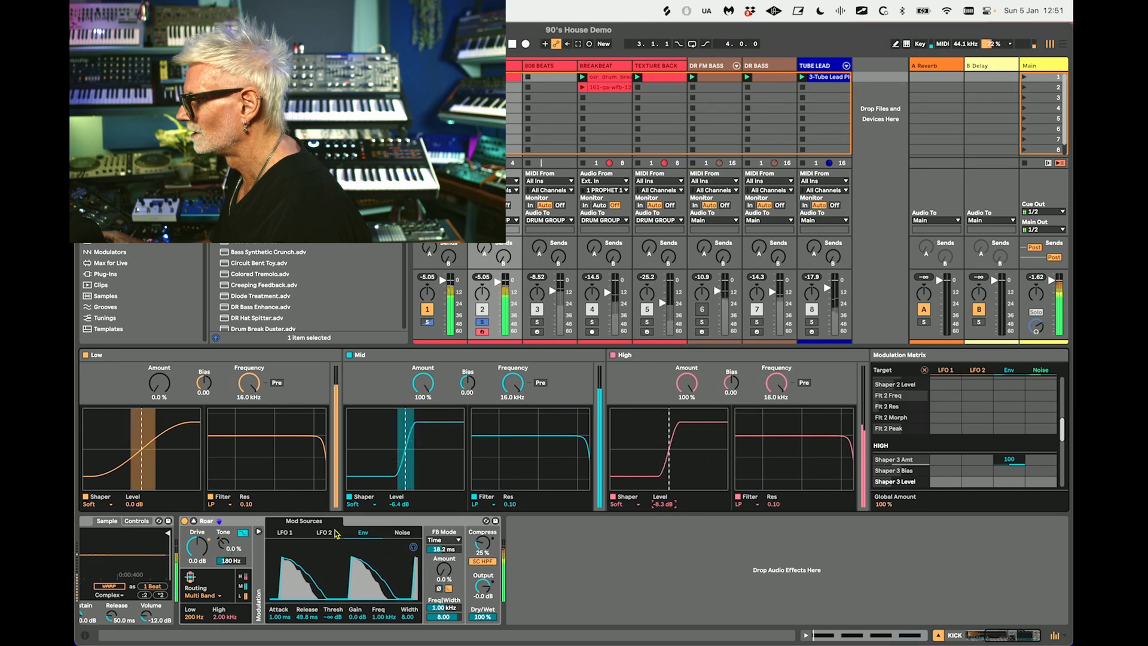
left_click(185, 521)
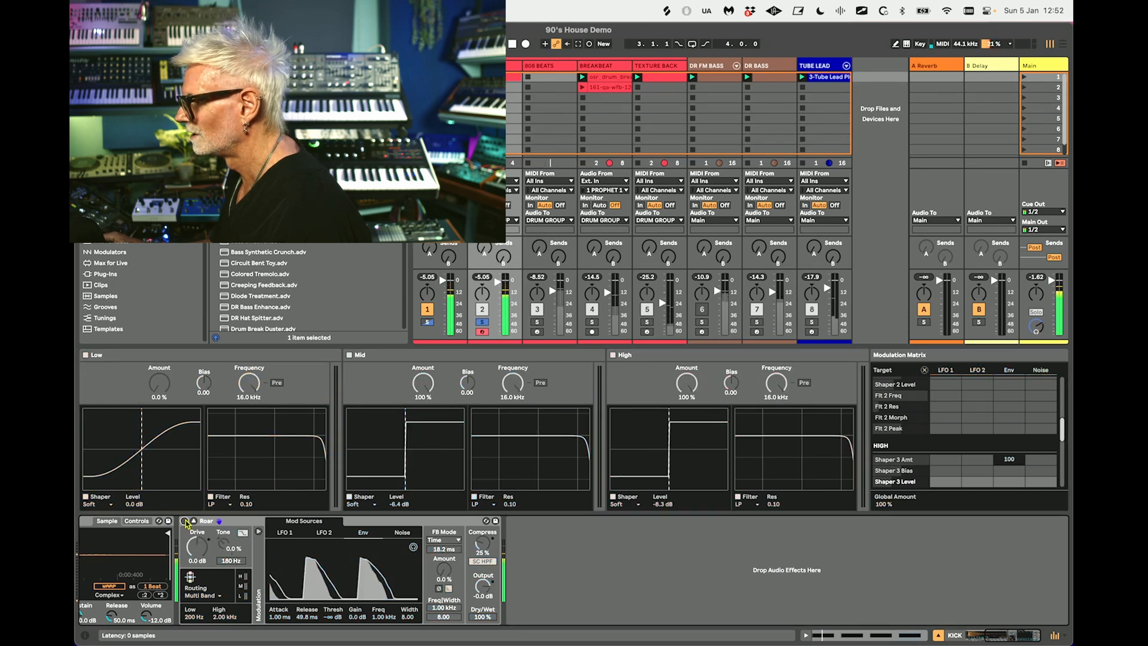
left_click(184, 521)
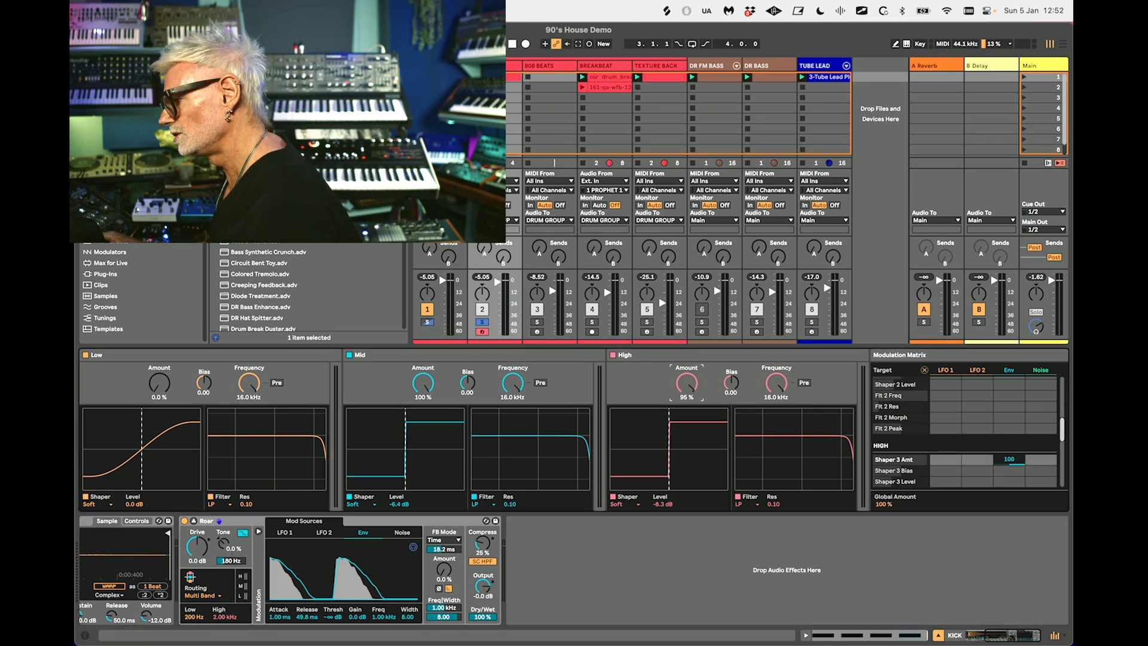
Reset the High band's Amount to 0% and change the Mid band's shaper to Tube Preamp.
double_click(682, 385)
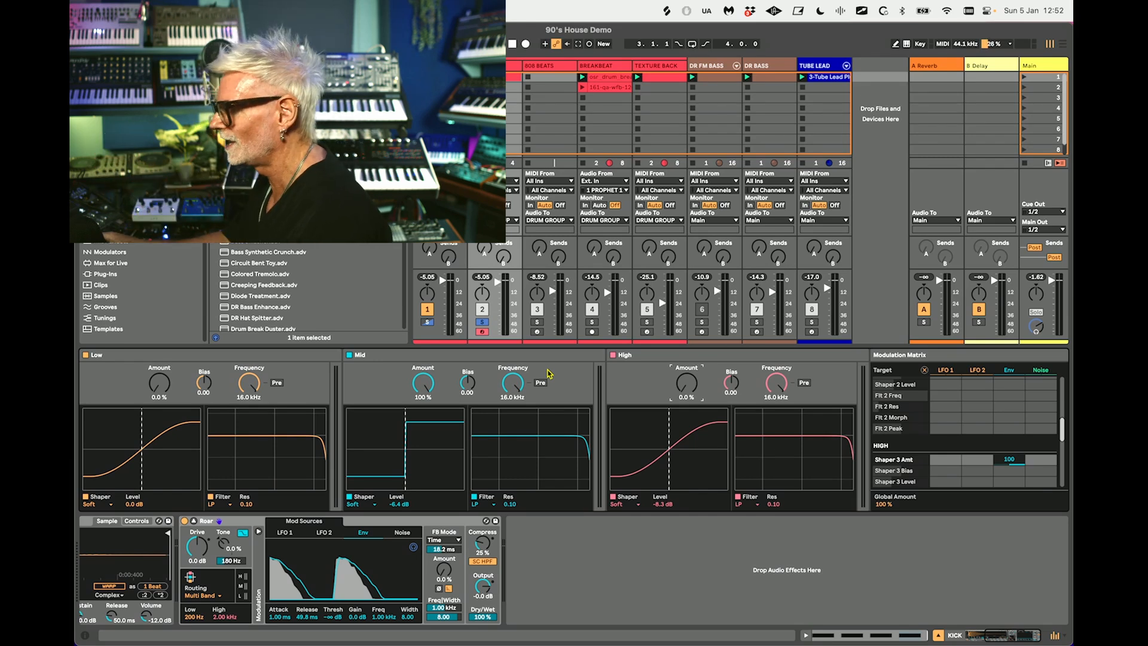
left_click(359, 507)
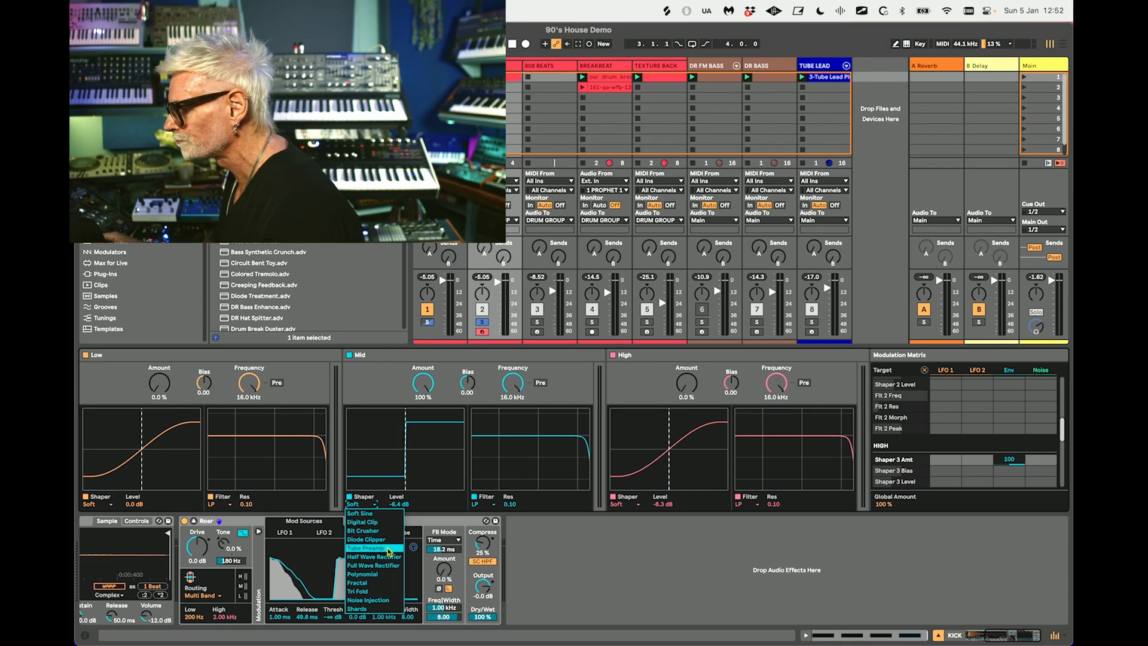
left_click(389, 548)
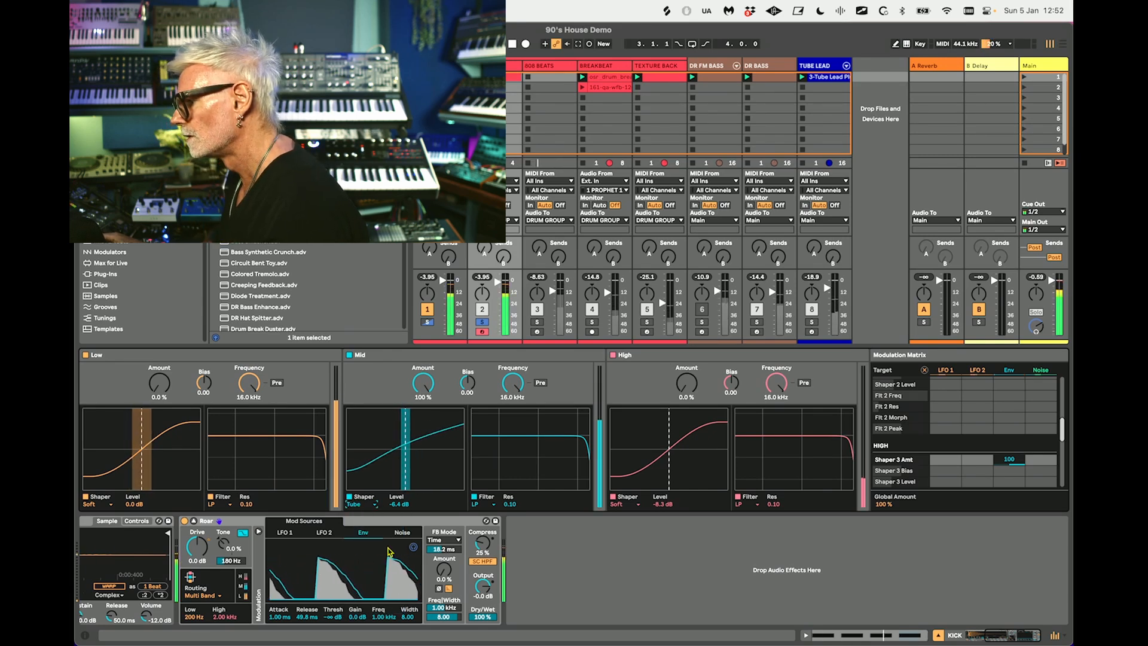
Unsolo the kick, compare the full mix with Roar bypassed and active, and collapse Roar's expanded view.
left_click(482, 323)
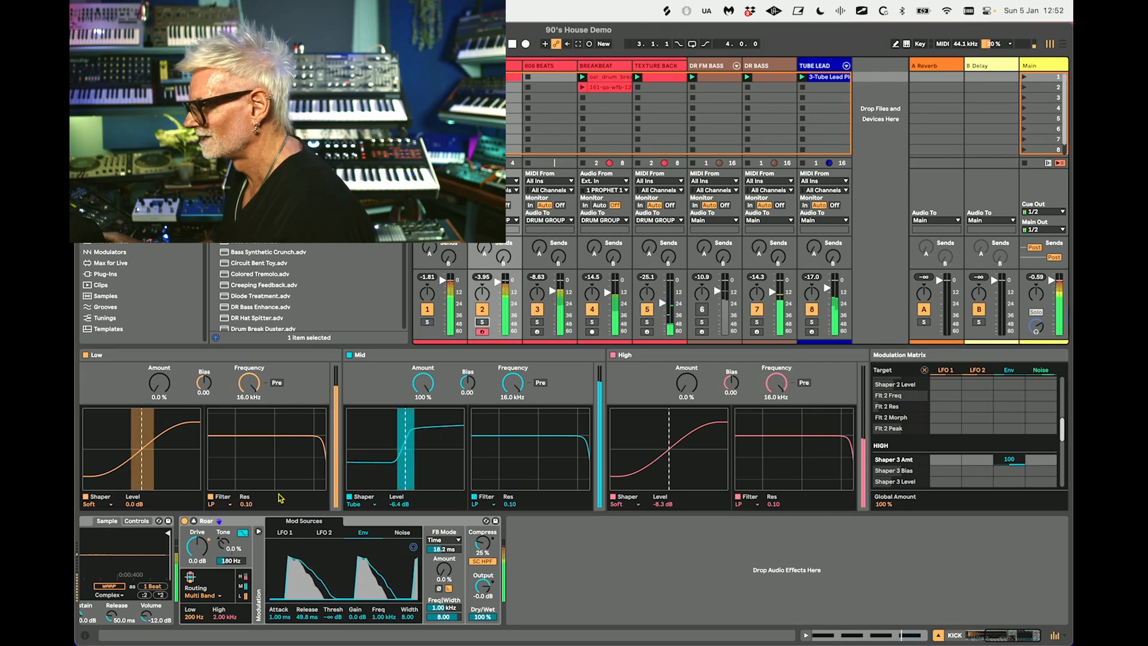
left_click(185, 521)
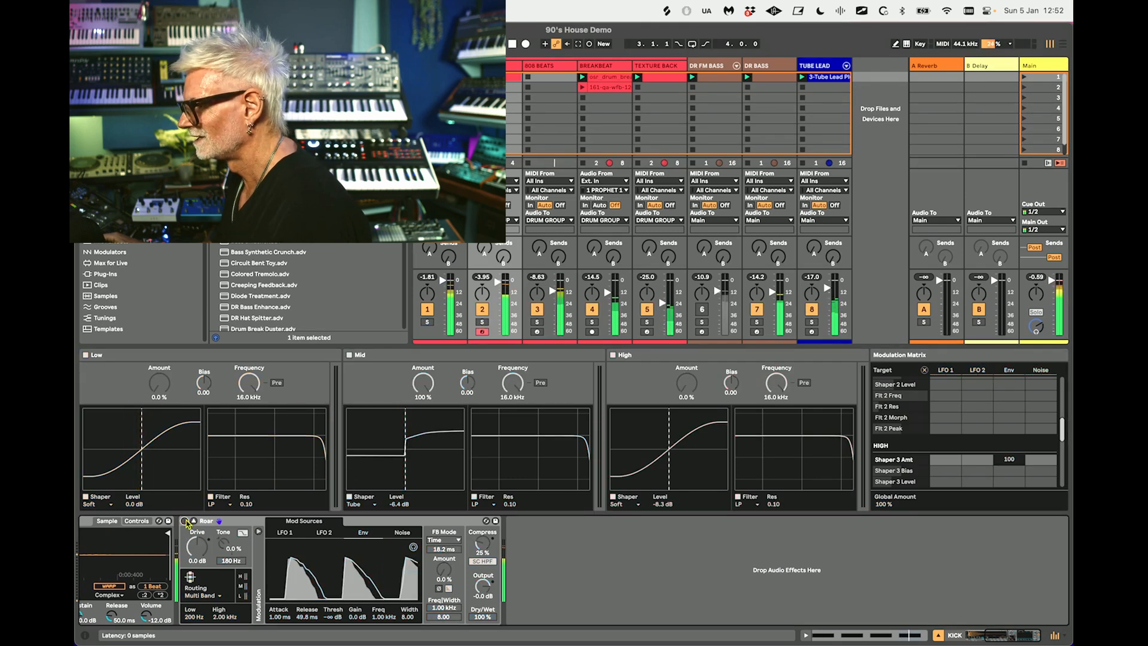
left_click(186, 521)
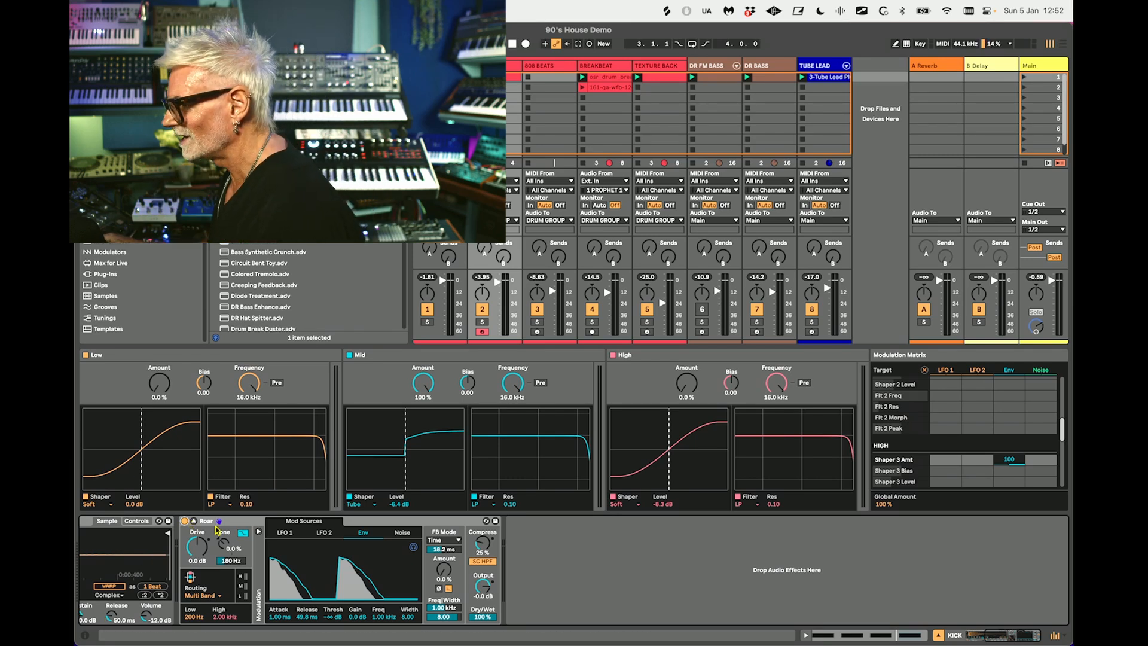
left_click(193, 522)
Select the DR BASS track, briefly solo it, and mute the TUBE LEAD track.
left_click(776, 65)
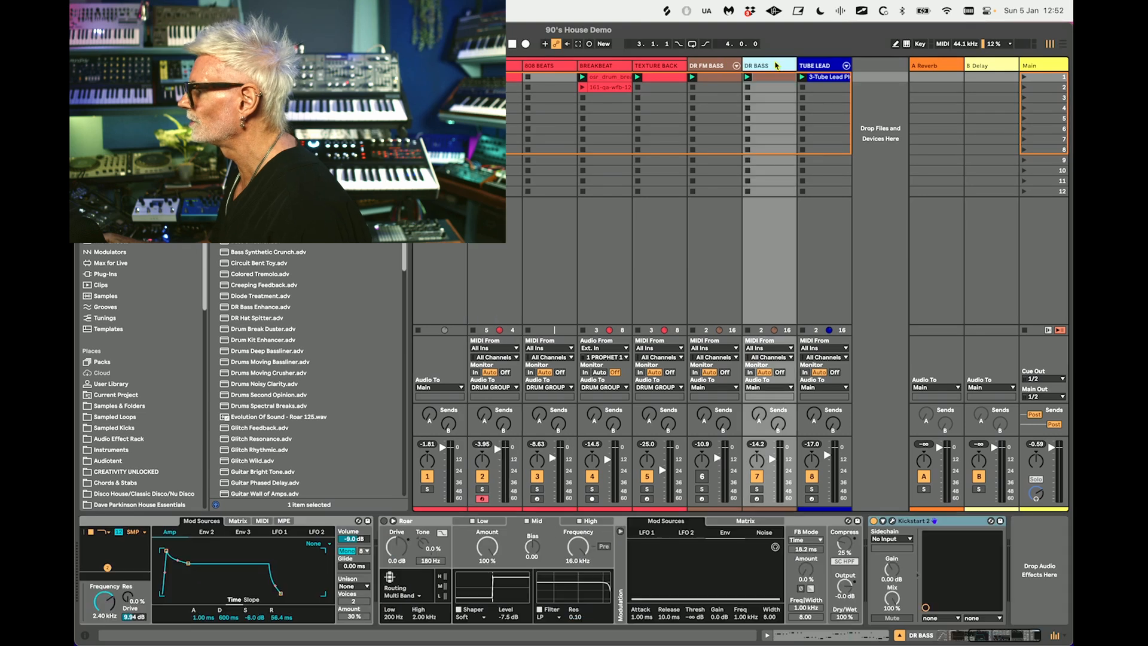
left_click(757, 490)
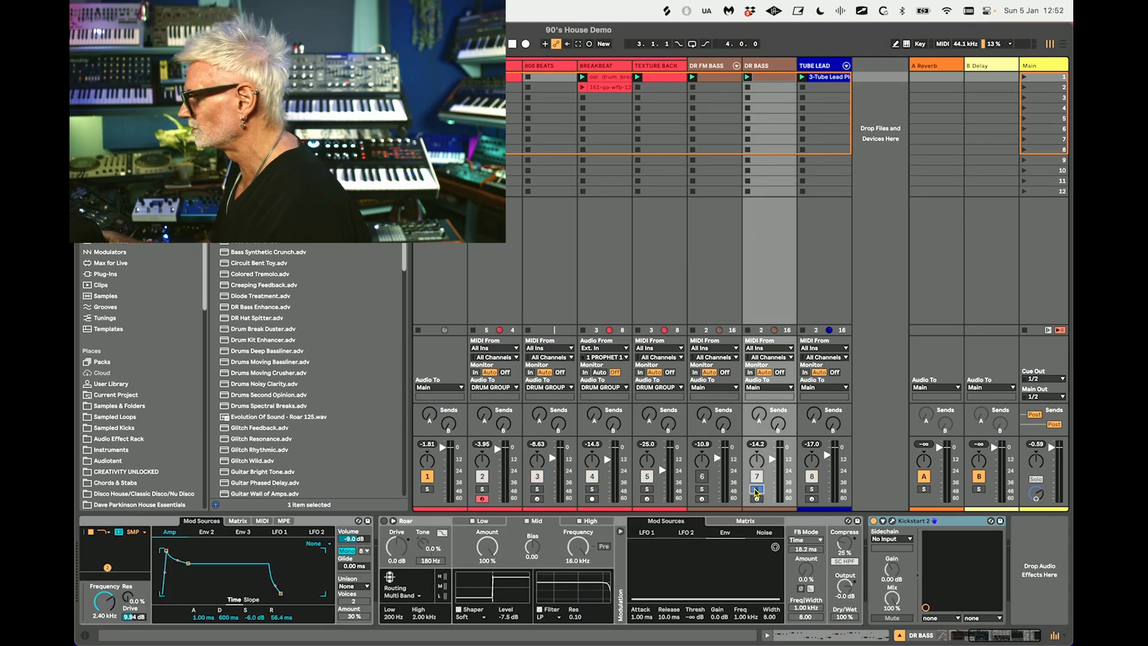
left_click(756, 489)
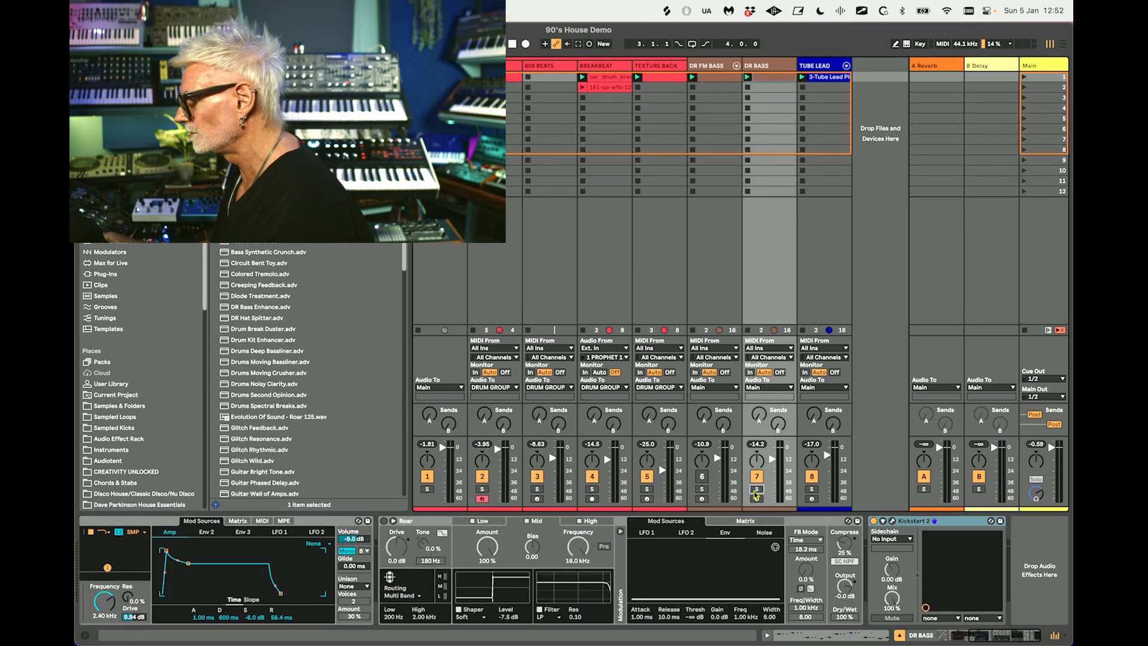
left_click(812, 477)
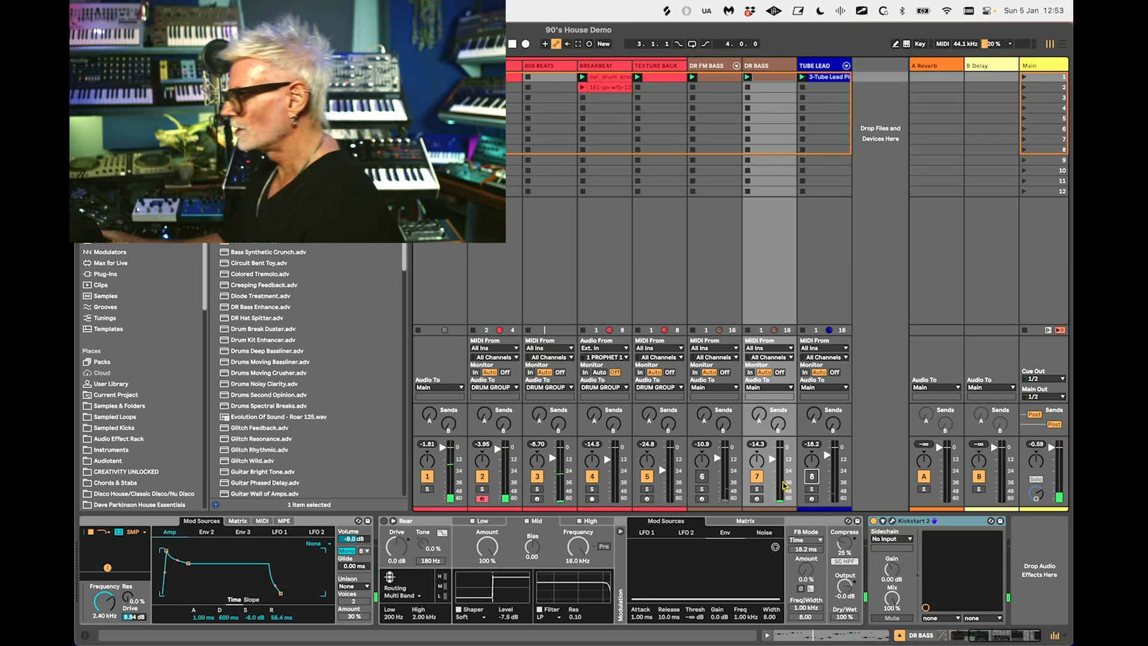
Switch on Roar on the DR BASS track and compare the bass with it bypassed and active in the mix.
left_click(427, 522)
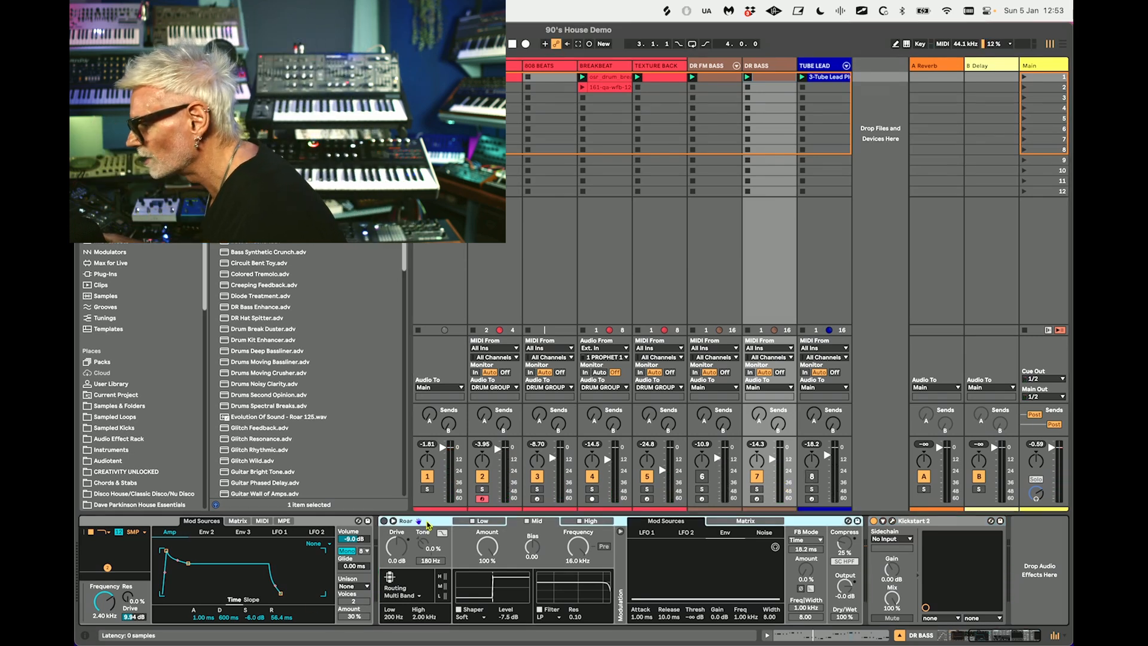
left_click(384, 521)
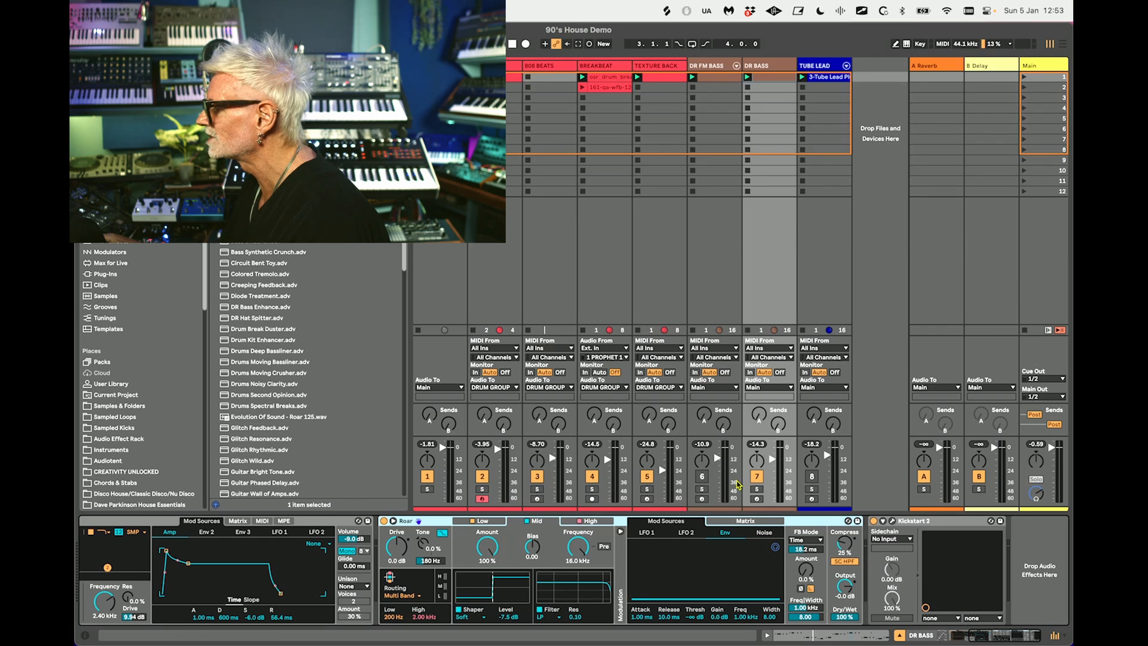
left_click(384, 522)
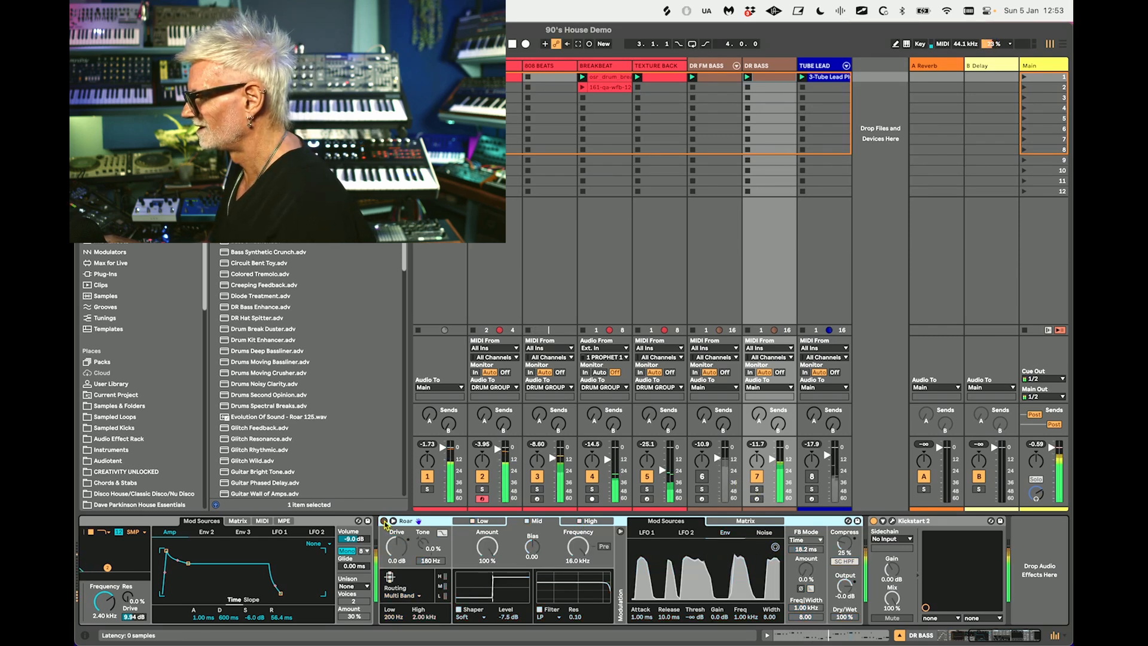
left_click(384, 522)
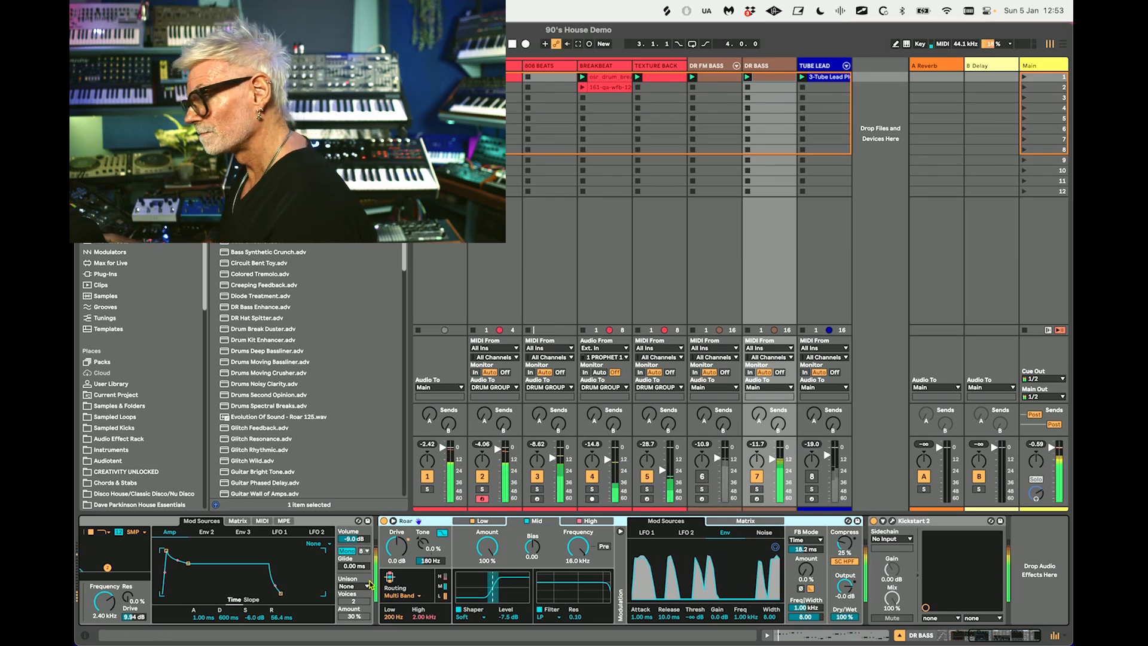
left_click(386, 525)
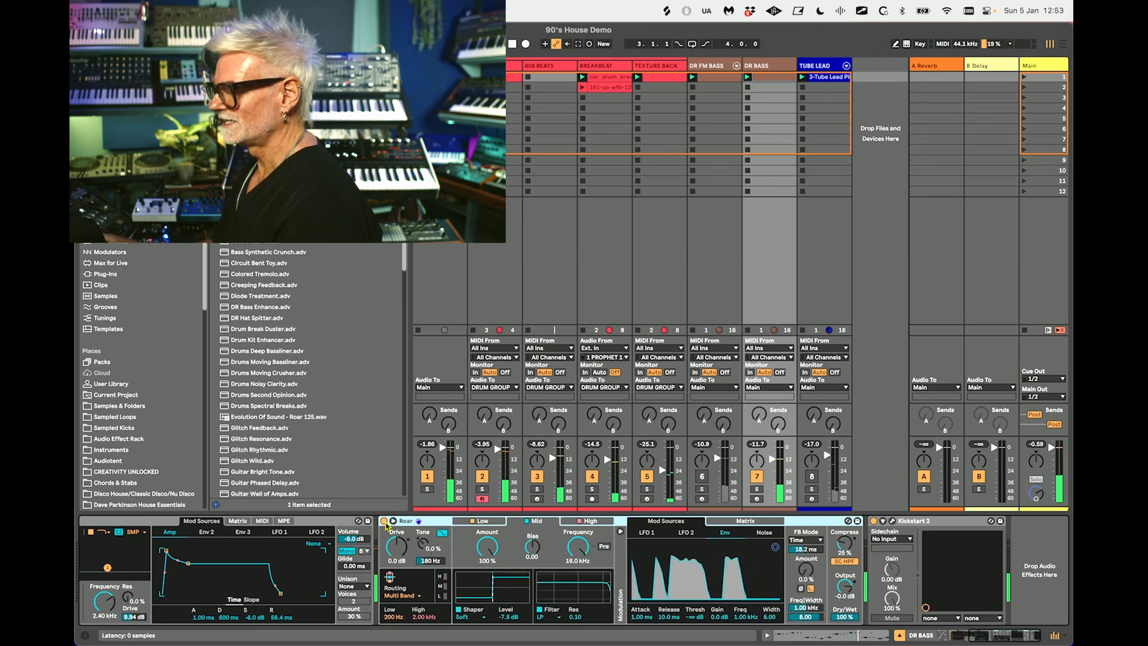
Examine the bass Roar's band and envelope settings in the expanded view, comparing bypassed and active playback.
left_click_drag(527, 516, 527, 348)
mouse_move(506, 621)
left_mouse_down()
mouse_move(506, 580)
mouse_move(508, 618)
left_mouse_up()
key("space")
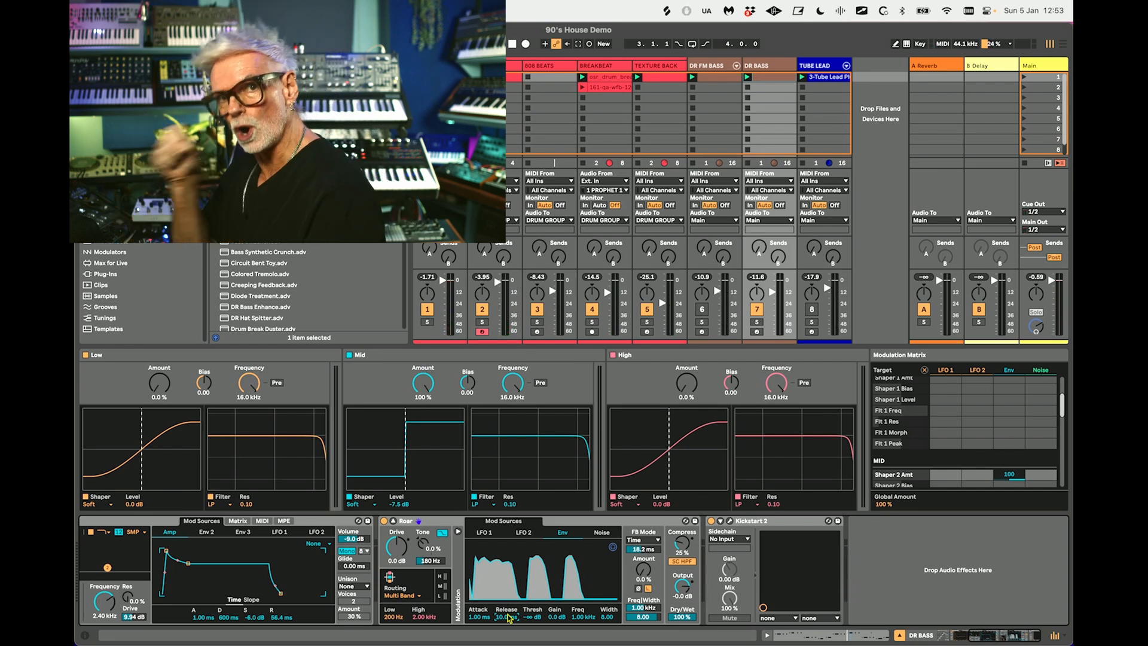
key("space")
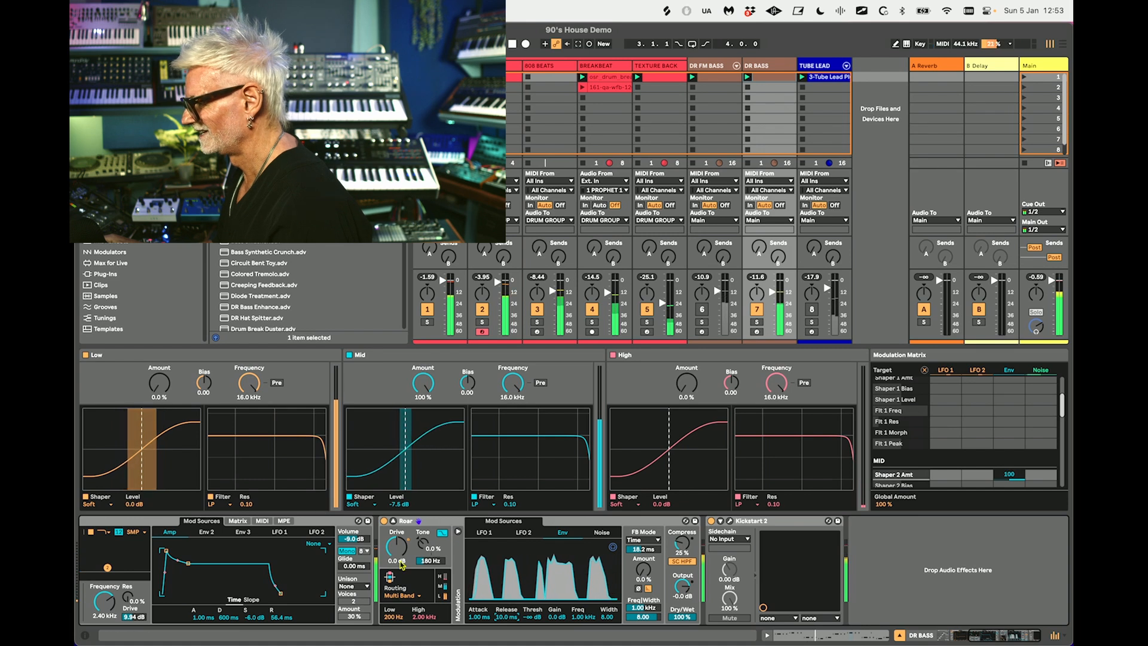
left_click(383, 522)
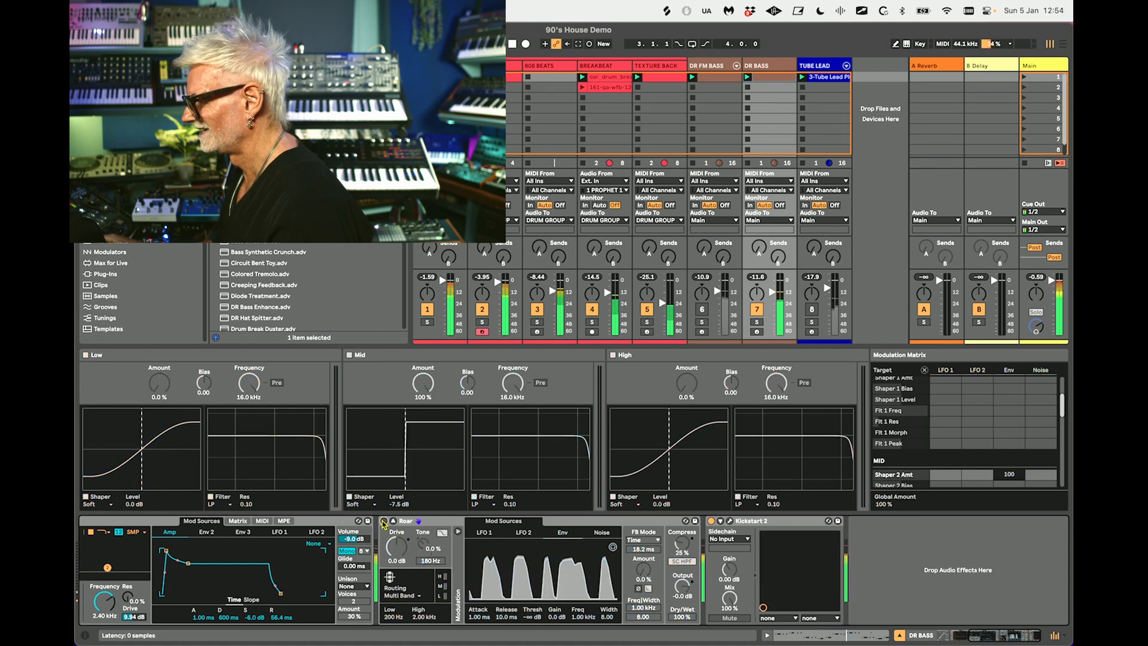
left_click(383, 521)
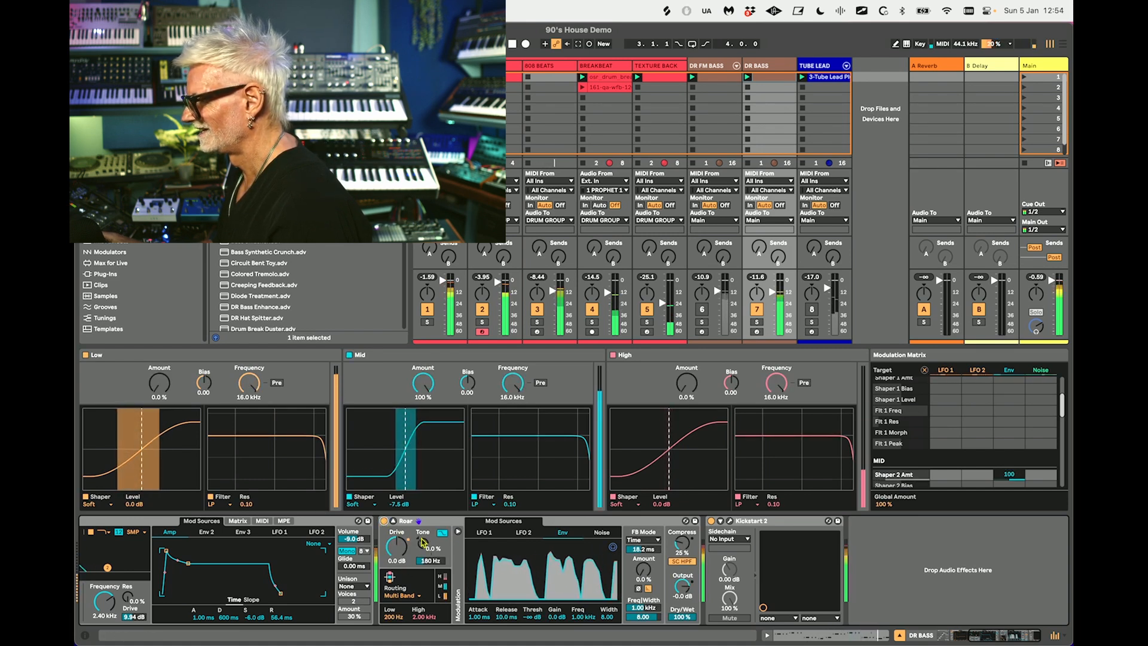
left_click(393, 521)
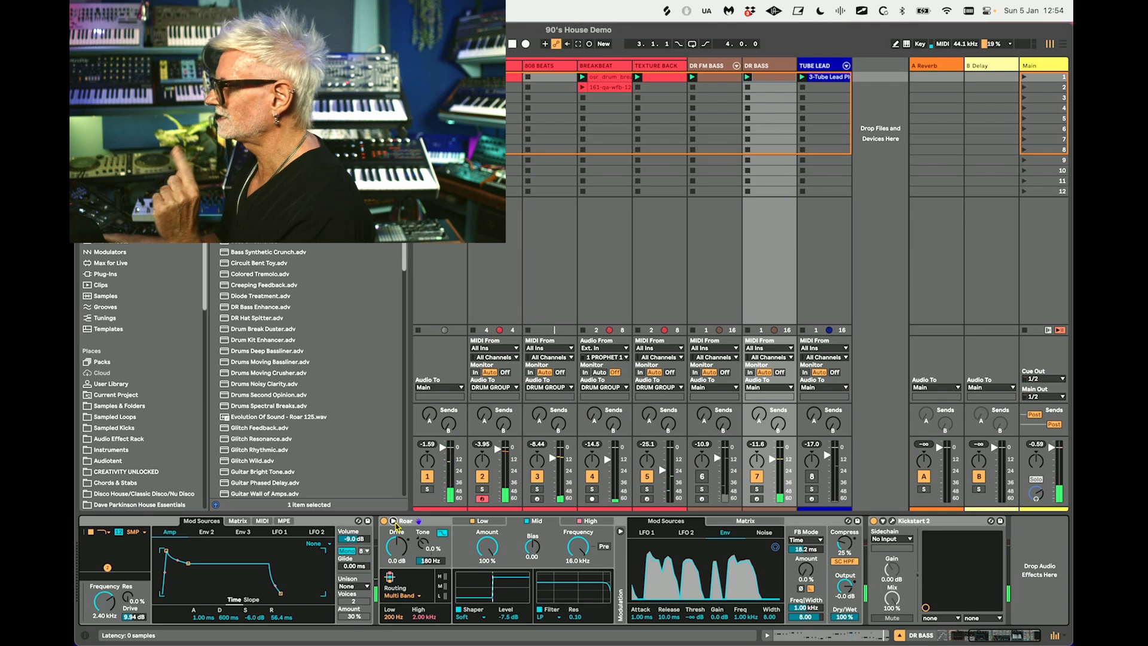
Audition the 808 BEATS track in solo, return to the full mix, and switch on its Roar device.
left_click(550, 69)
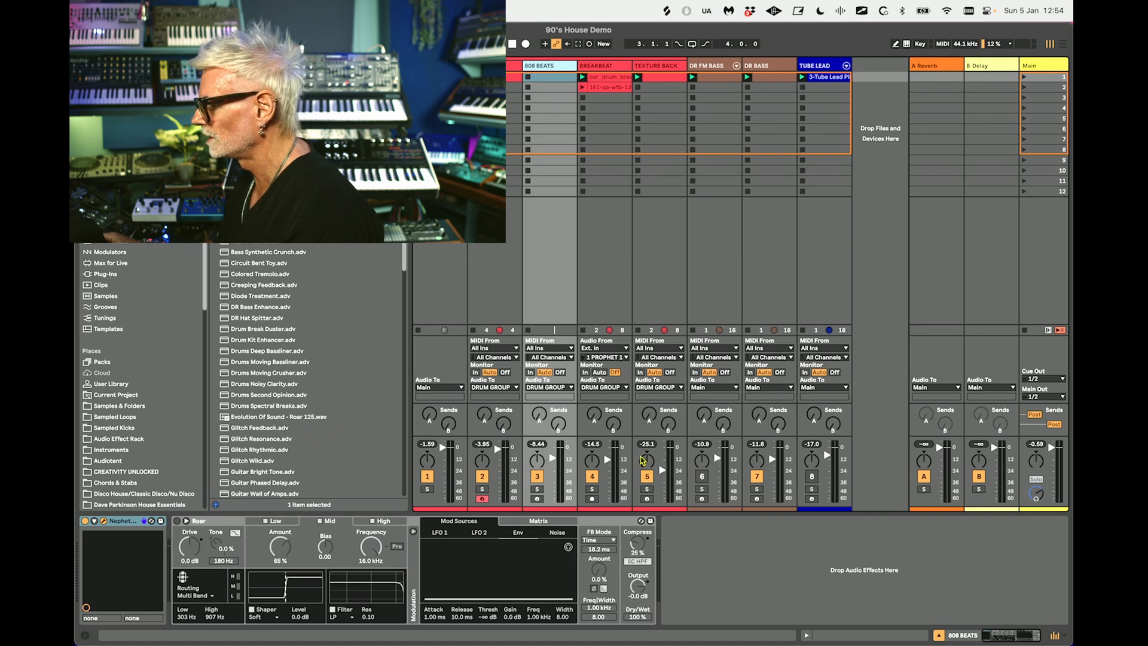
left_click(536, 489)
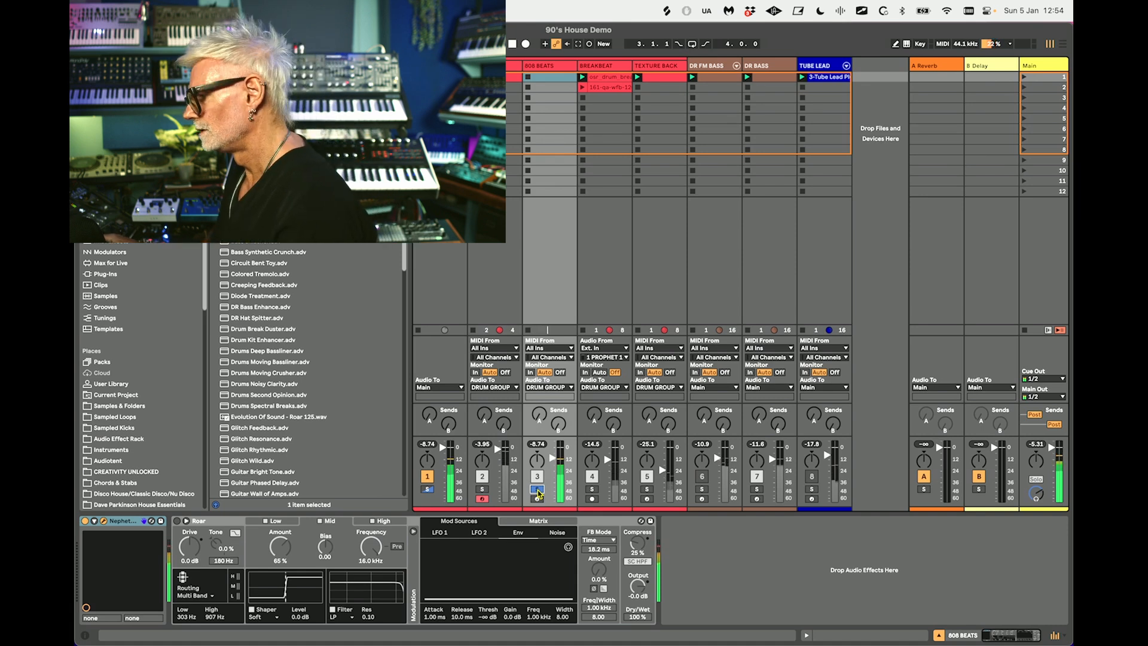
left_click(537, 490)
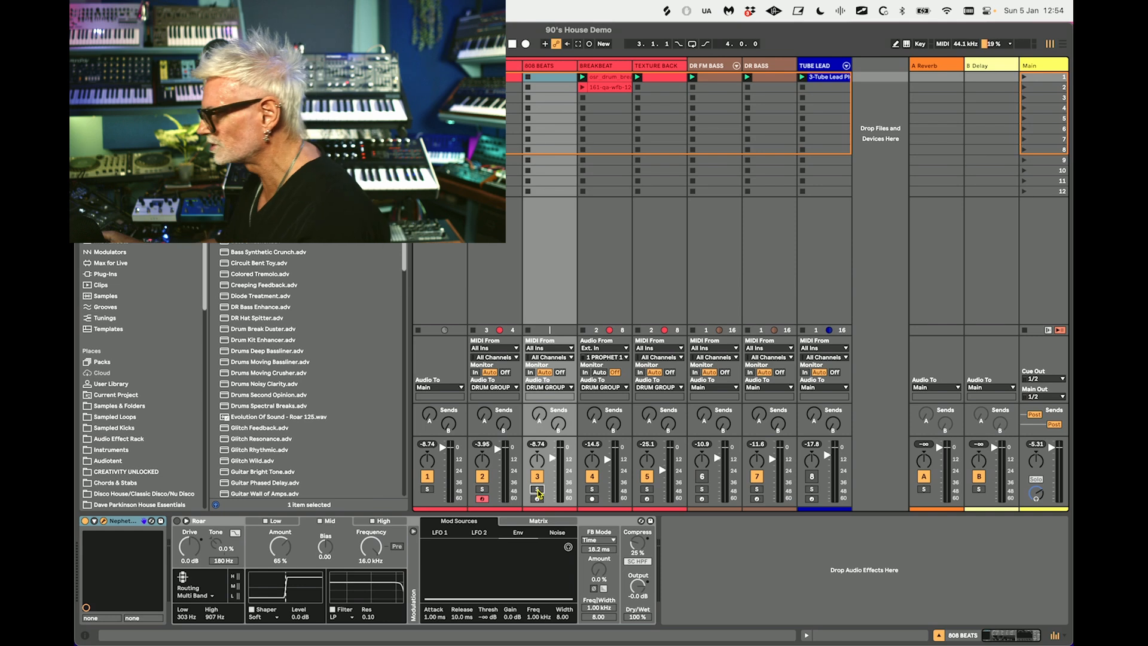
left_click(176, 522)
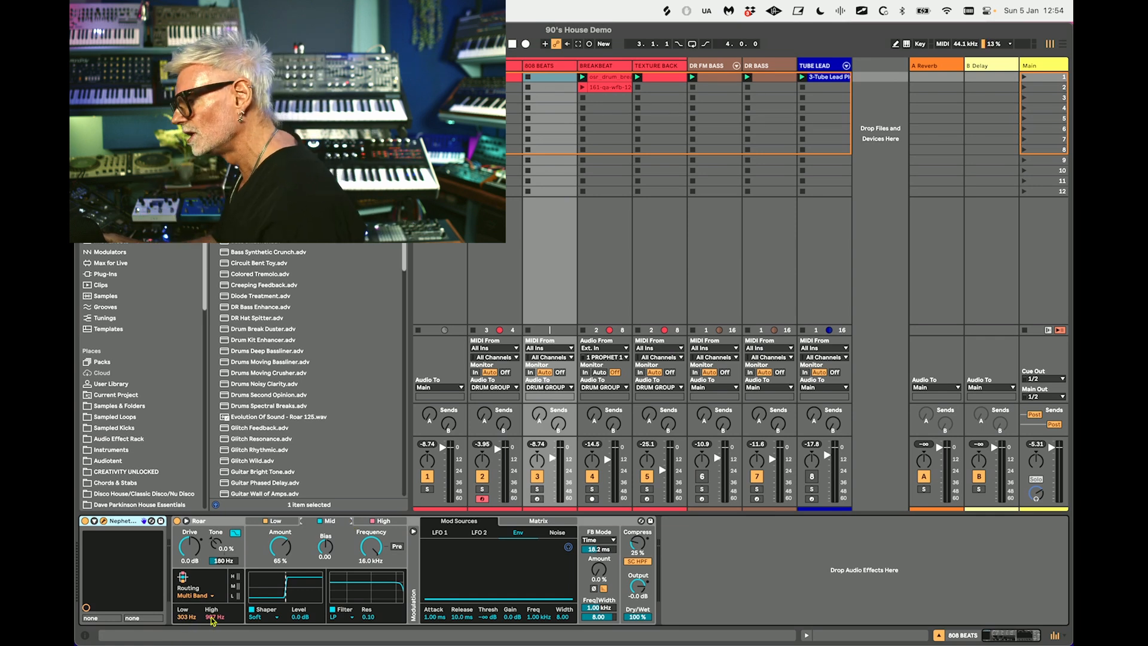
Play the track, compare the soloed 808 BEATS with Roar bypassed and active, and return to the full mix.
key("space")
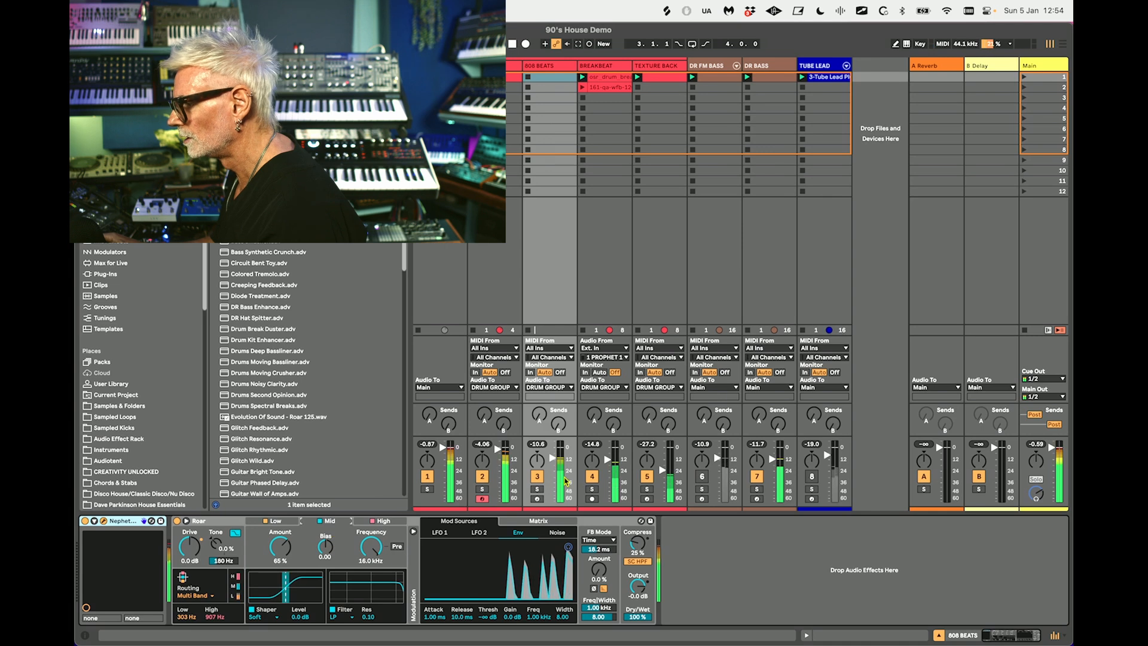
left_click(536, 489)
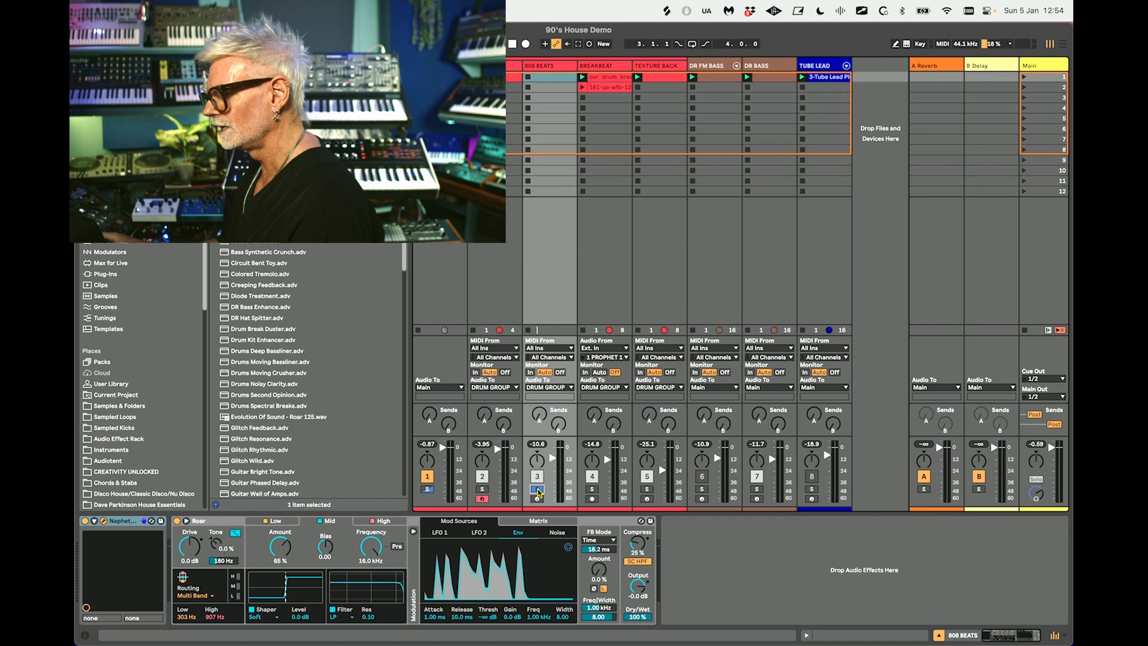
left_click(177, 522)
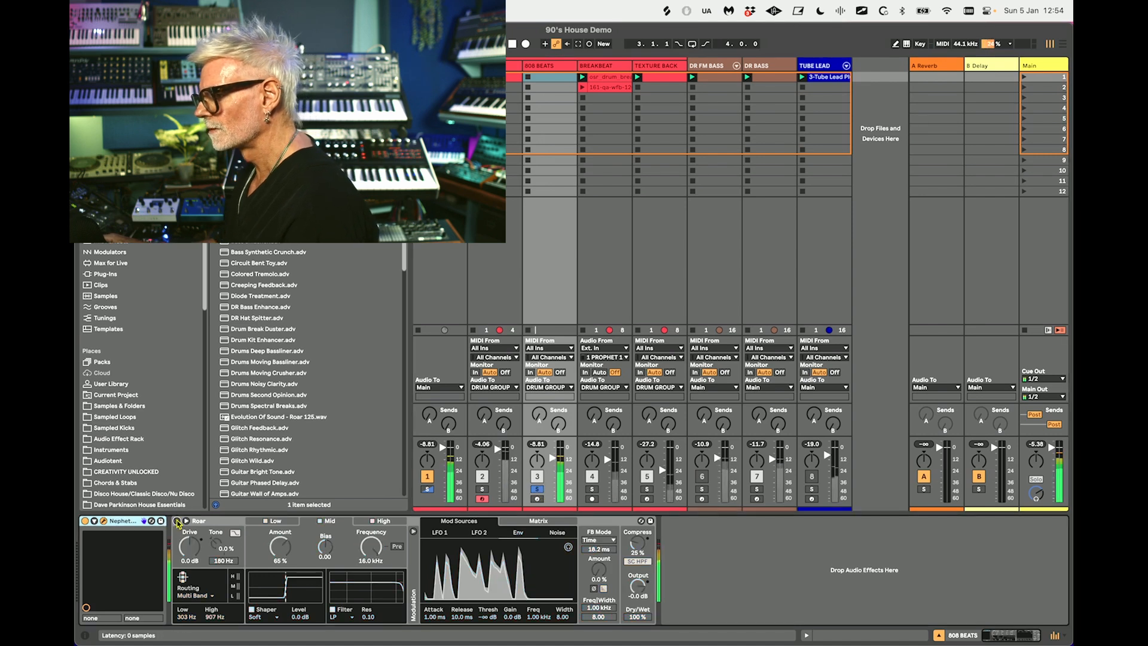
left_click(178, 522)
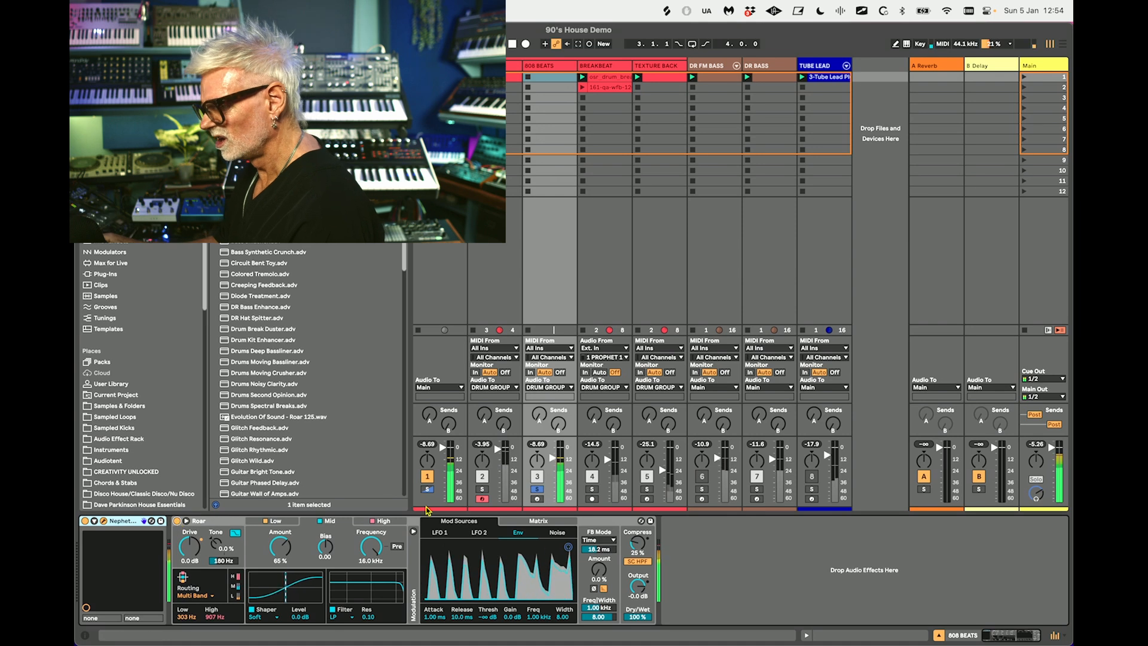
left_click(537, 490)
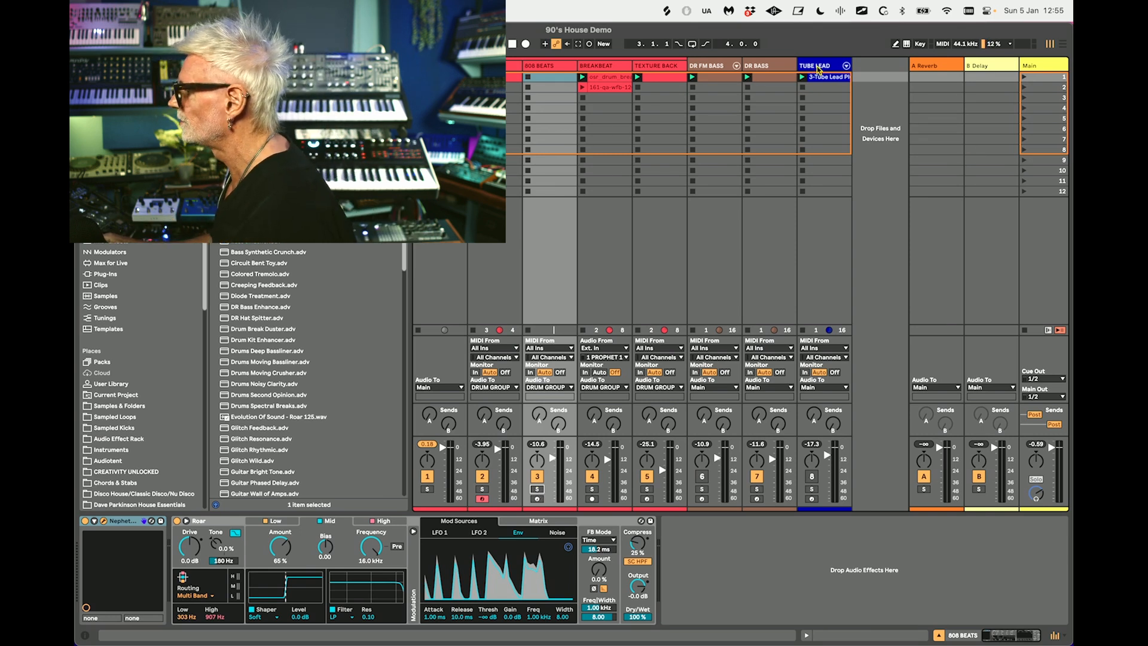
Unmute and solo the TUBE LEAD track, and switch on and open its Saturn 2 plug-in.
left_click(818, 68)
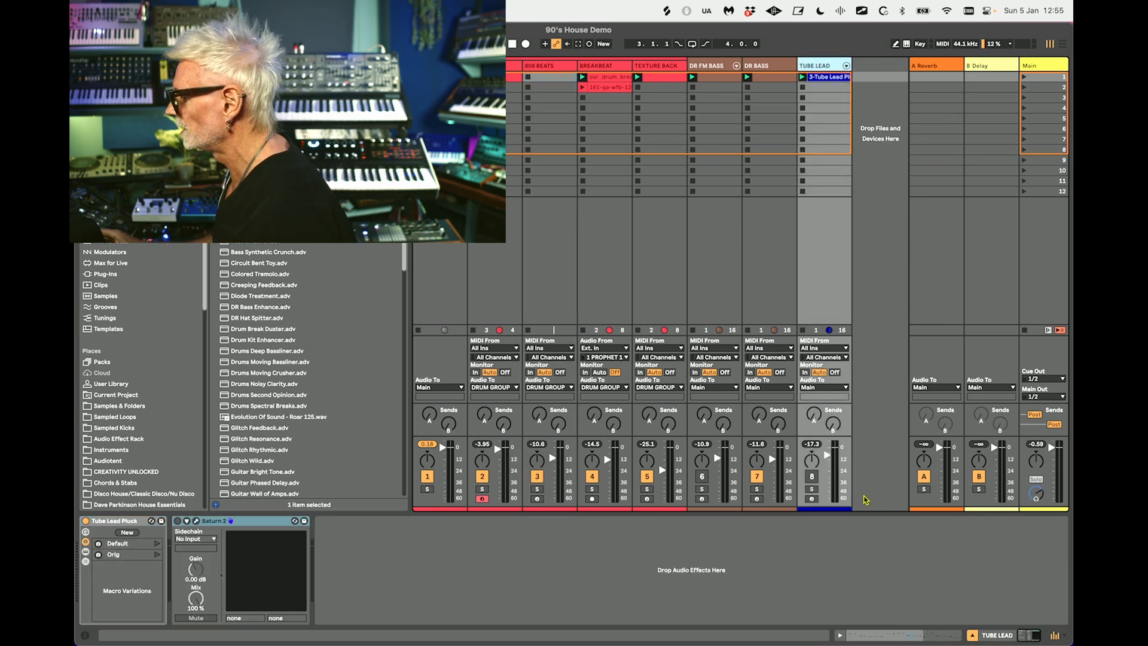
left_click(812, 477)
left_click(813, 489)
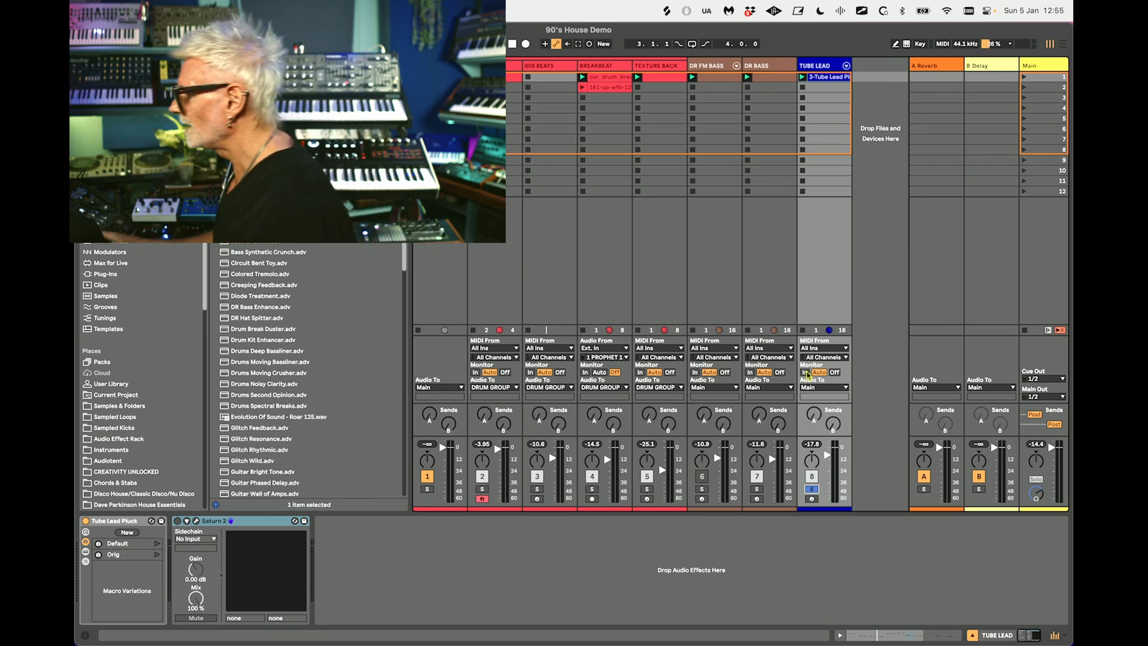
left_click(267, 524)
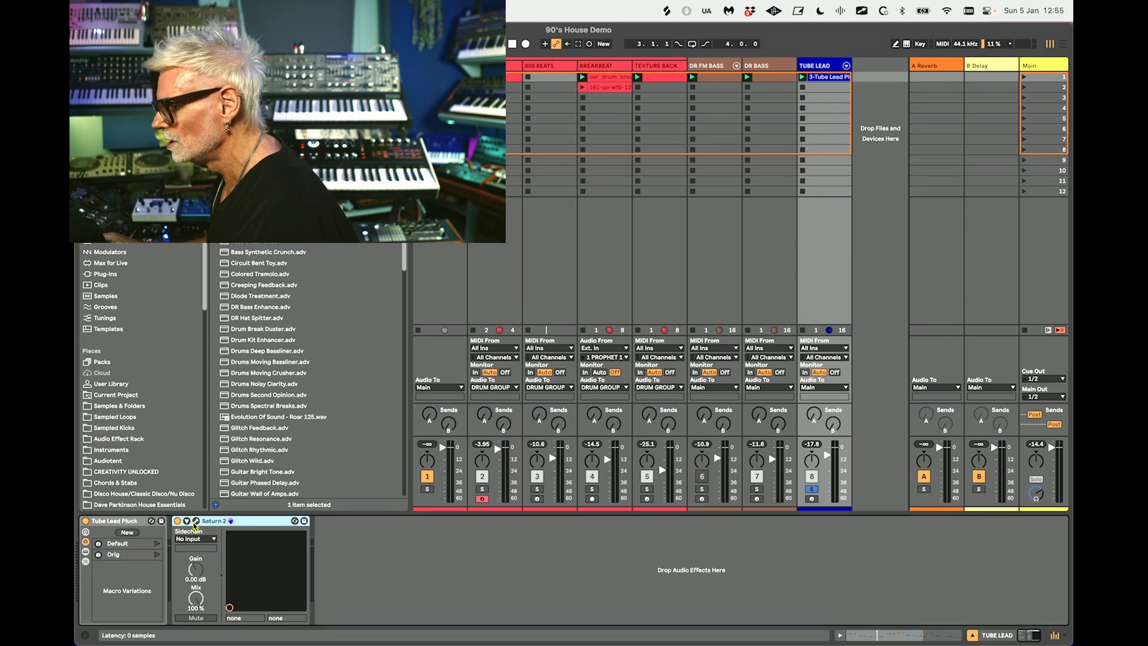
left_click(196, 521)
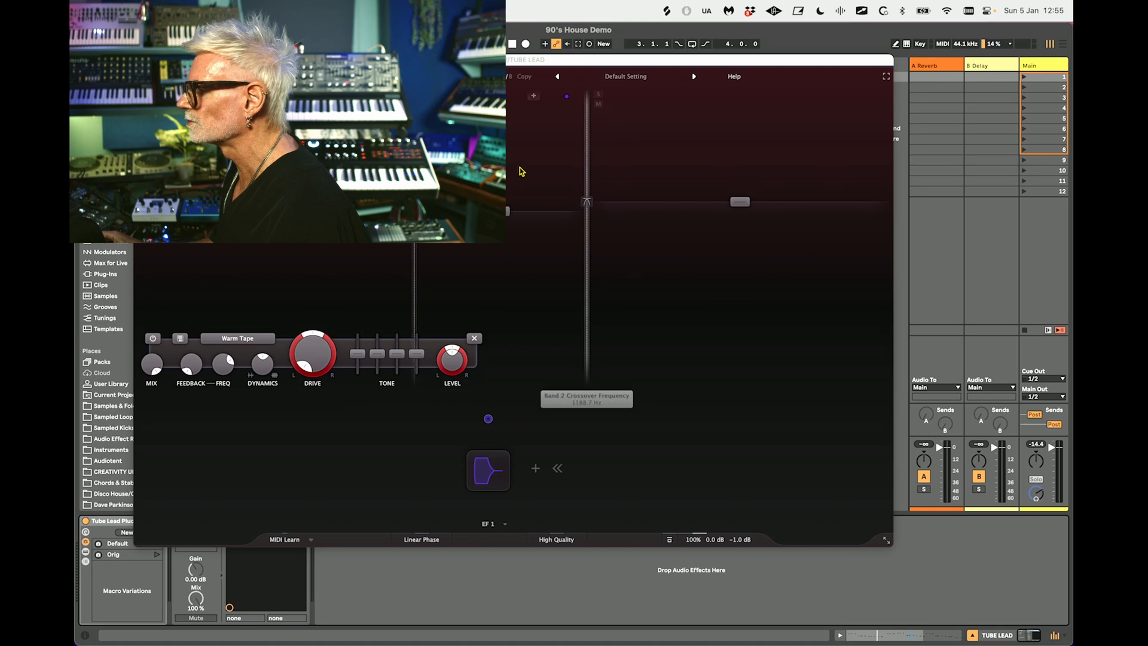
Examine the Warm Tape and Warm Tube settings of Saturn 2's three bands and the list of available modulation sources.
left_click(507, 175)
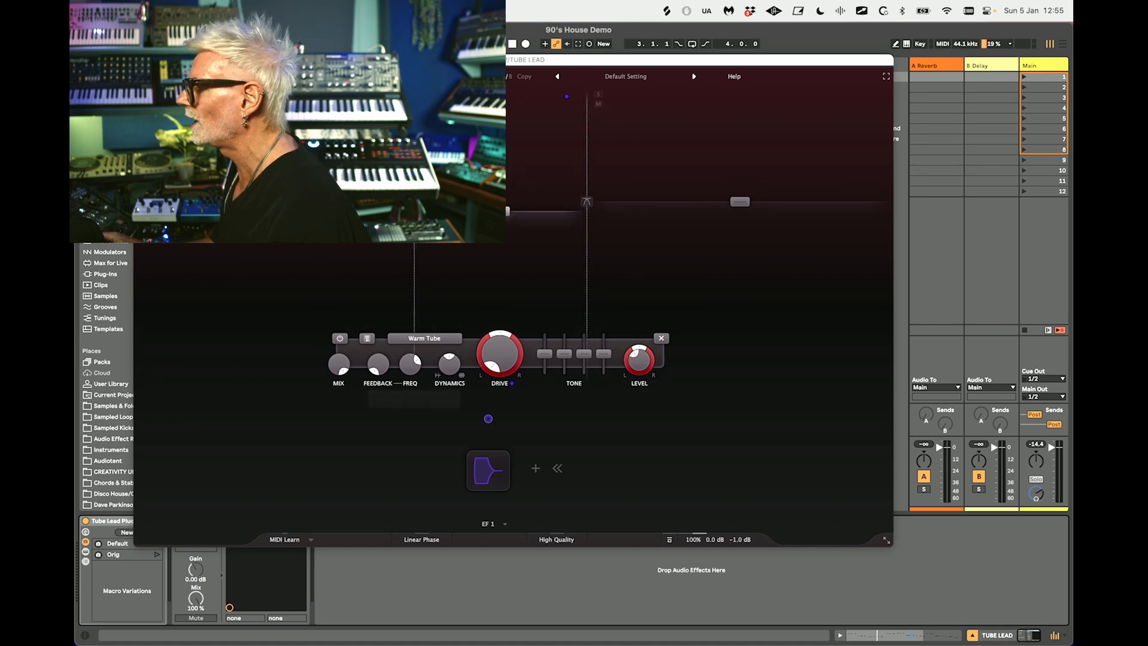
left_click(695, 151)
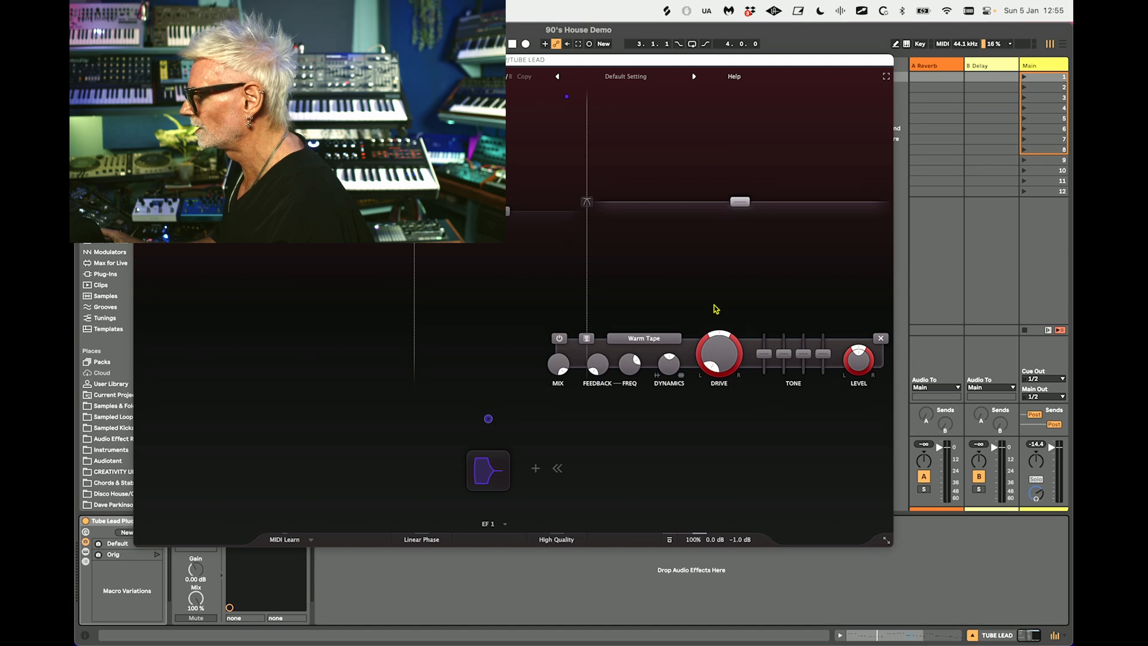
left_click(197, 206)
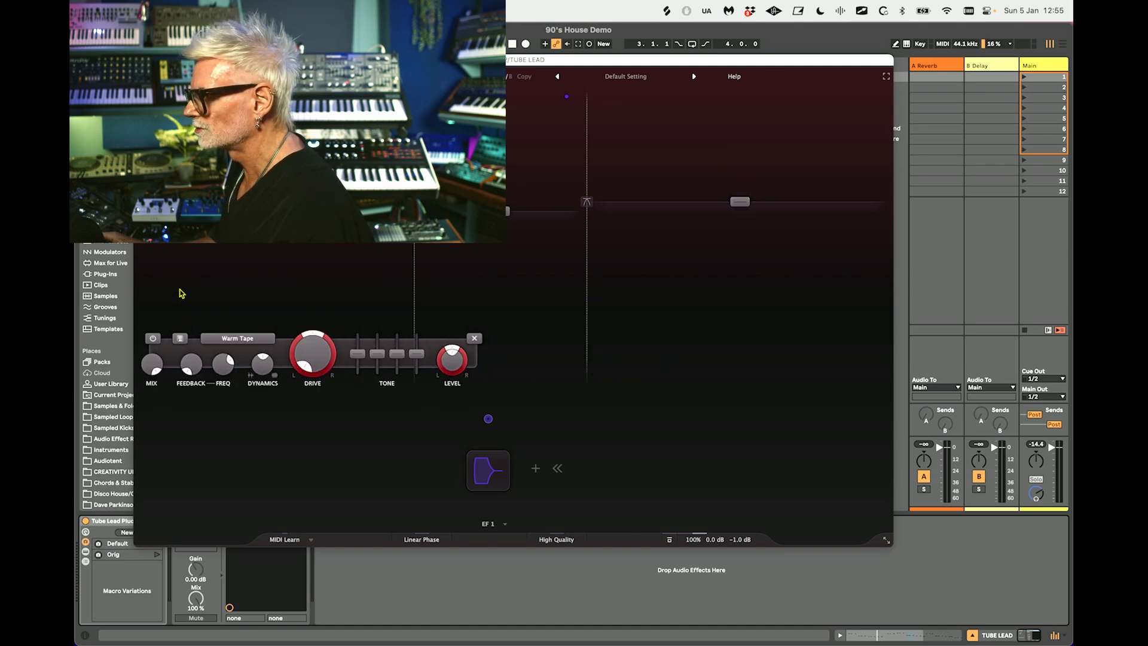
left_click(501, 164)
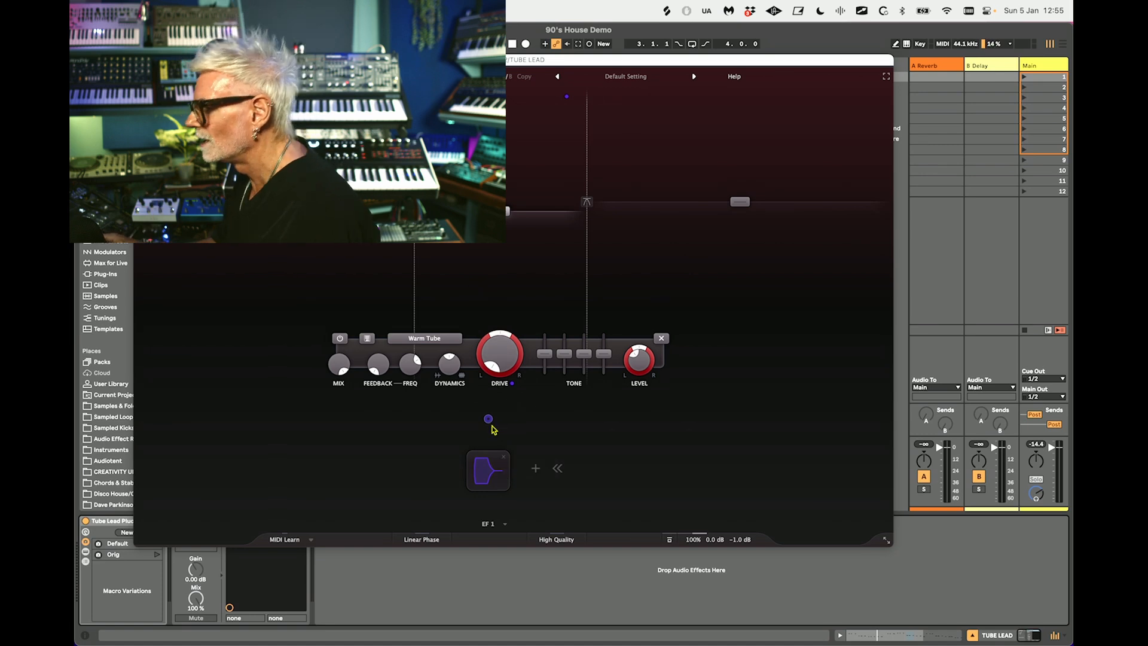
left_click(536, 470)
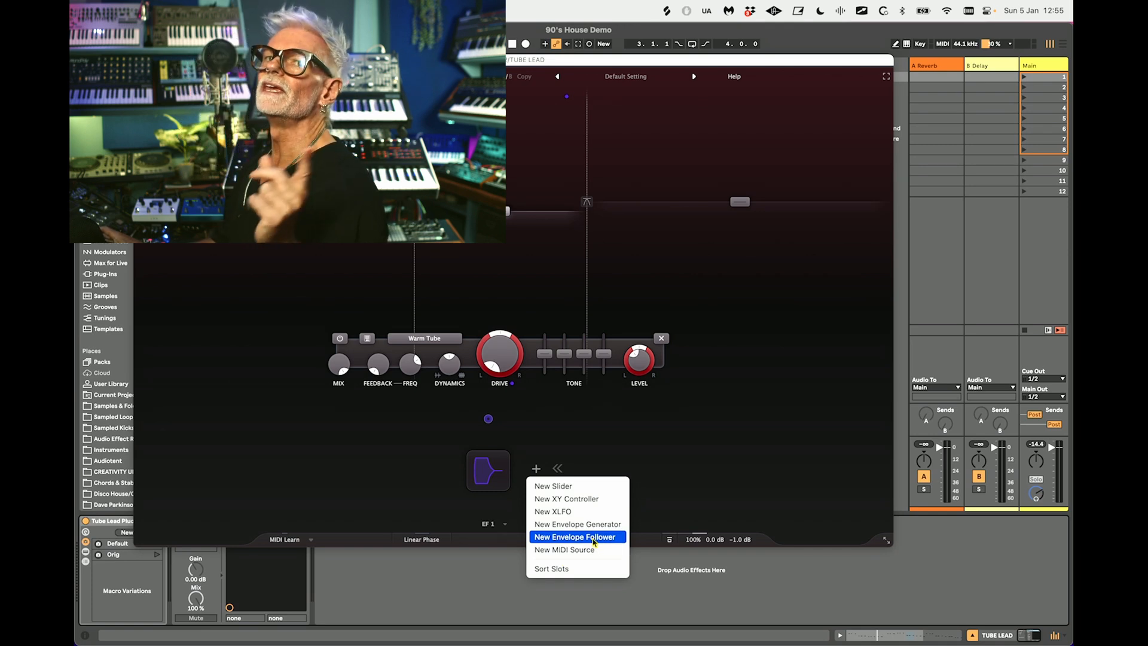
left_click(692, 475)
Demonstrate assigning the EF 1 envelope follower to band 2's drive, remove the duplicate assignment, and expand the follower's display.
left_click_drag(488, 421, 574, 352)
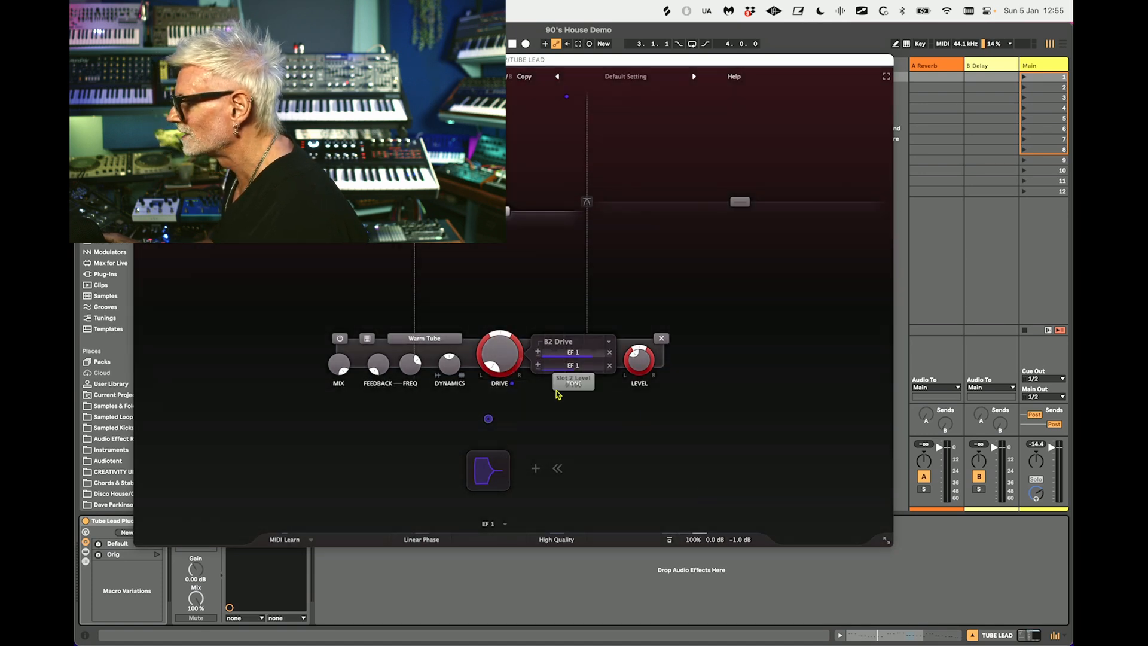
left_click(609, 365)
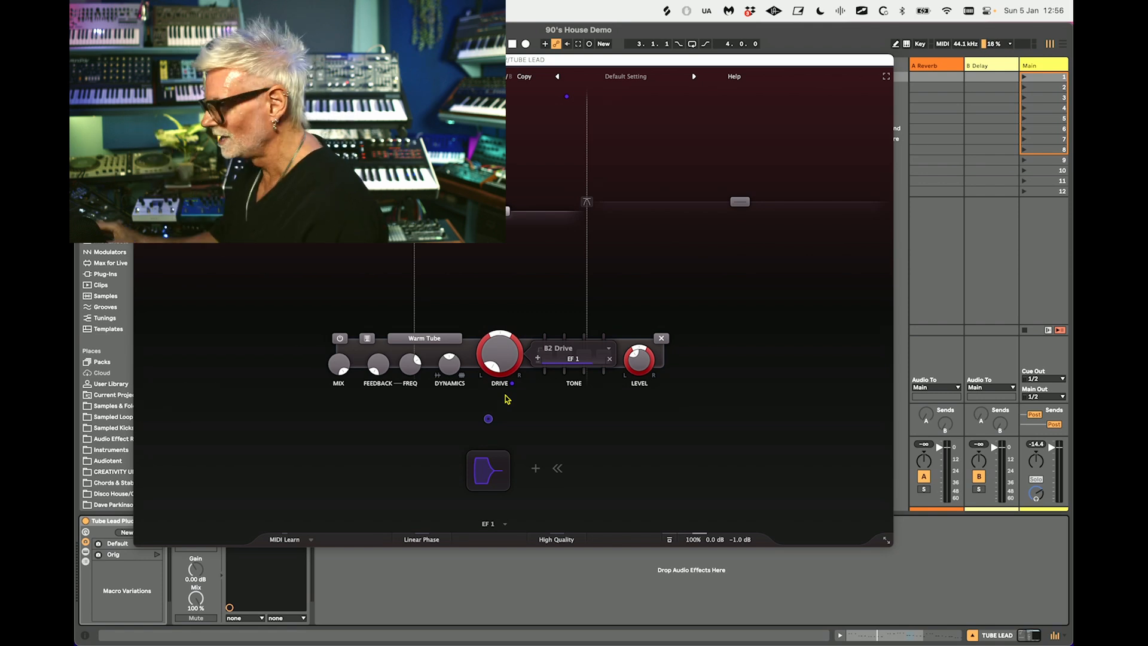
left_click(486, 470)
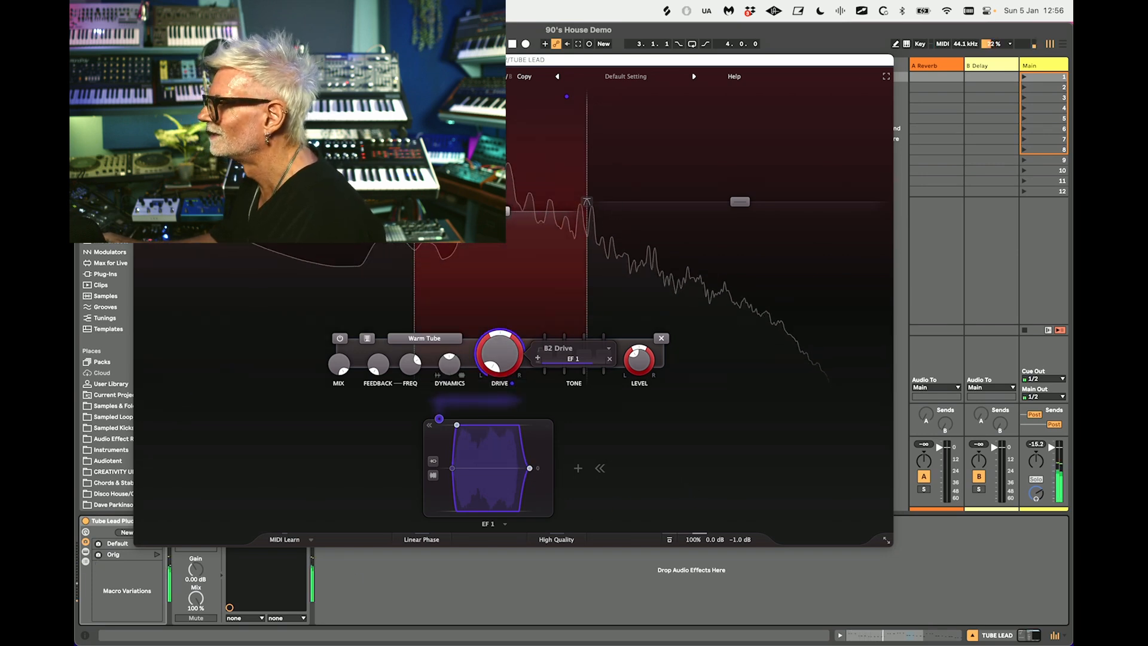
Bypass Saturn 2, set its window to the Small size, and place it clear of the device and TUBE LEAD mixer controls.
left_click_drag(287, 59, 441, 62)
left_click(178, 521)
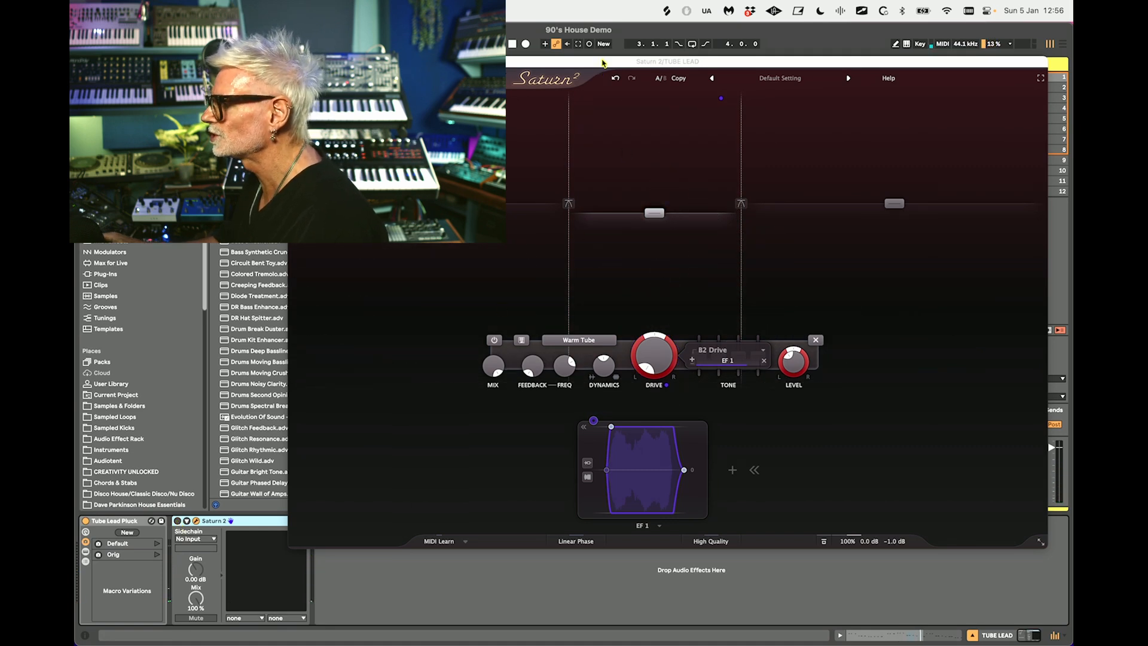
left_click_drag(604, 65, 568, 91)
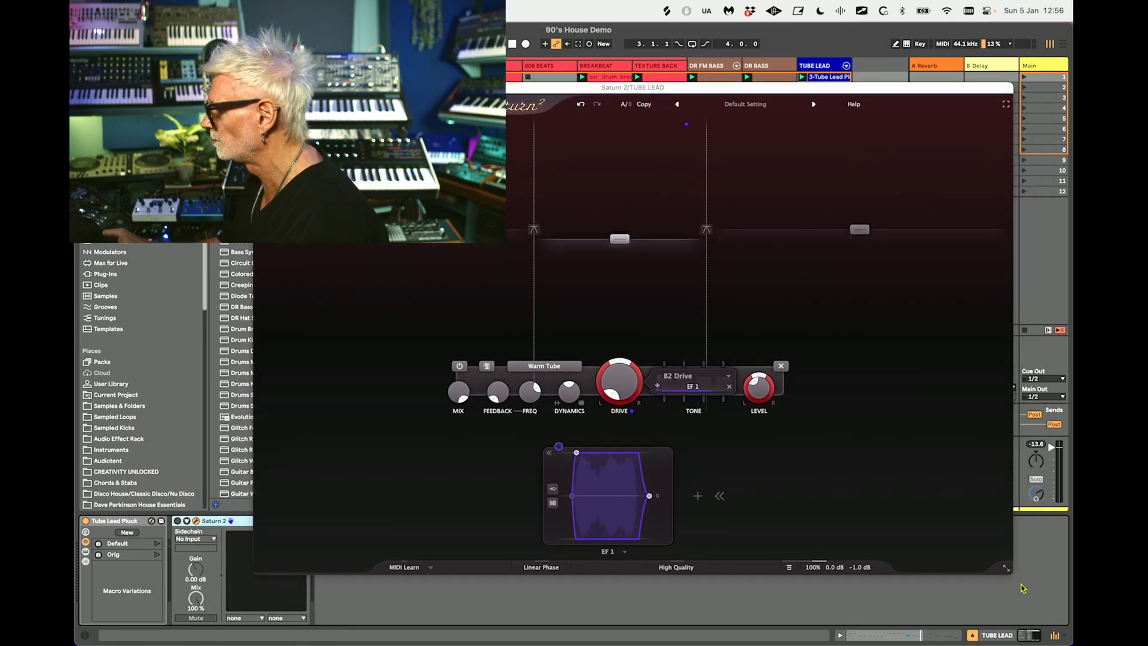
left_click(1006, 567)
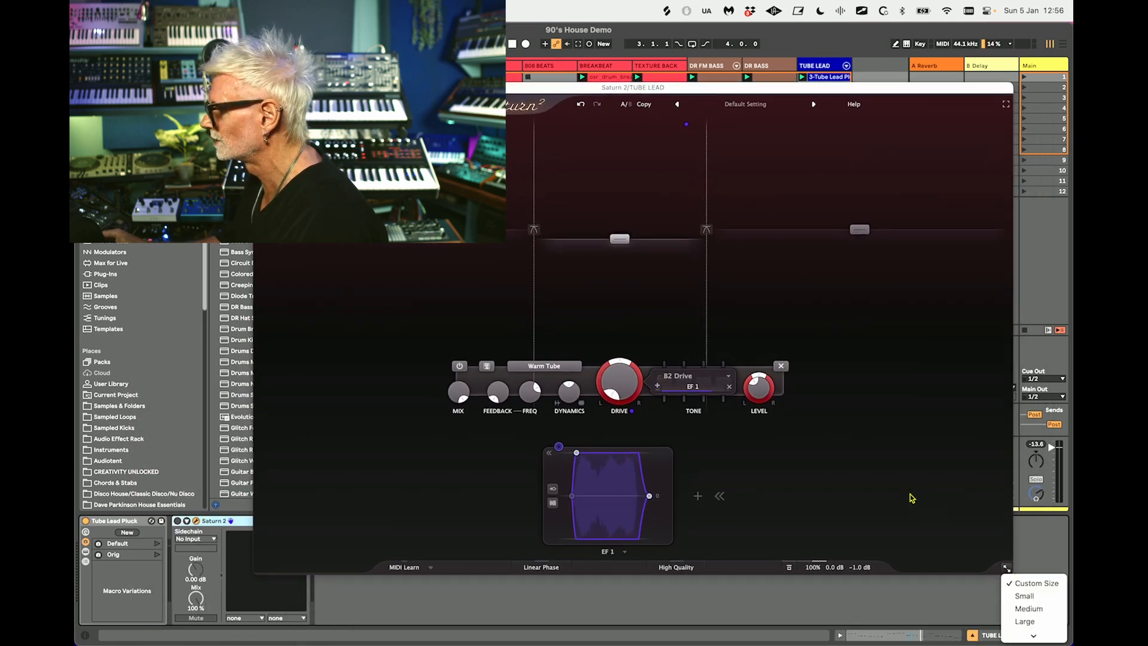
left_click(1024, 595)
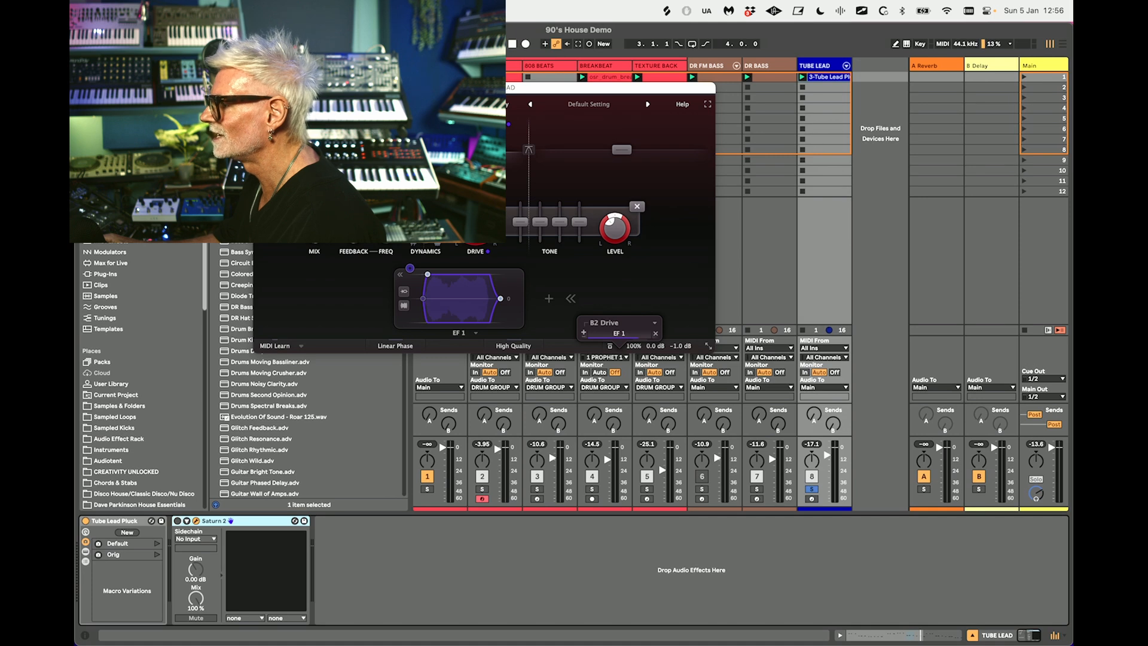
left_click_drag(447, 90, 368, 313)
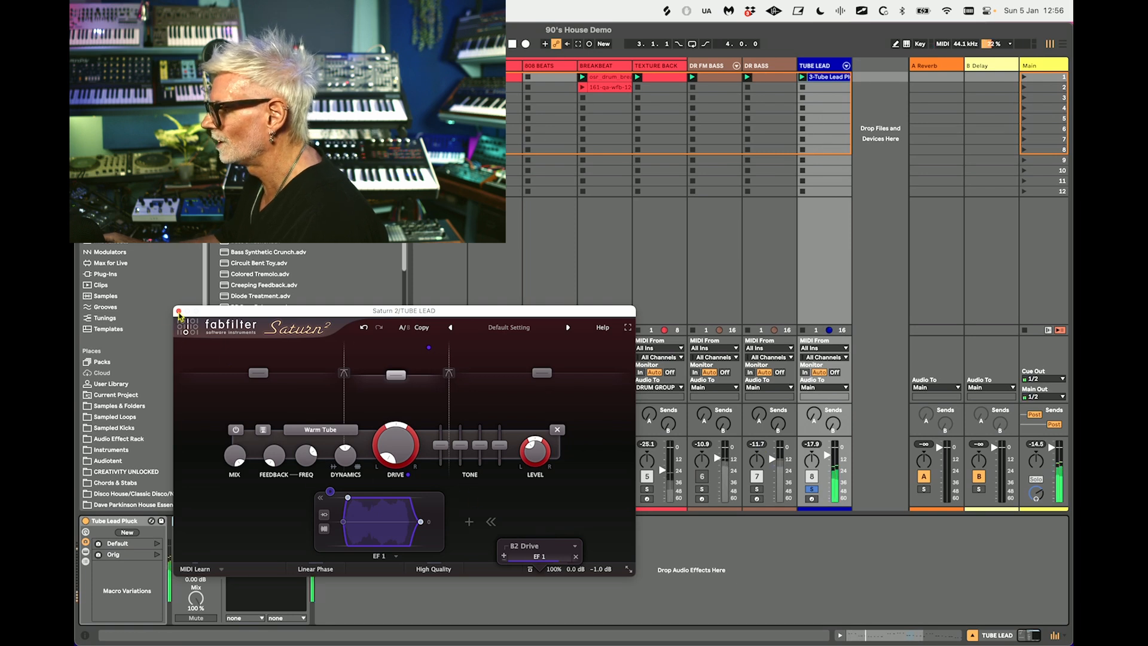
left_click_drag(294, 318, 295, 234)
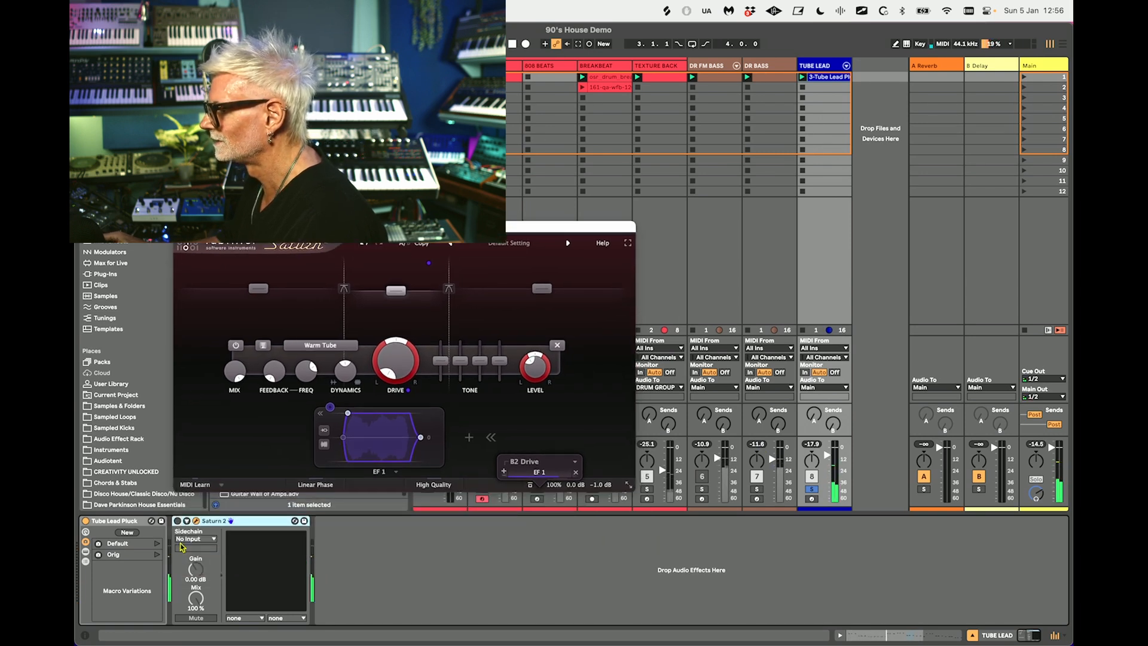
Switch Saturn 2 back on, raise the Warm Tube band's level slightly, and check the lead in the full mix.
left_click(179, 522)
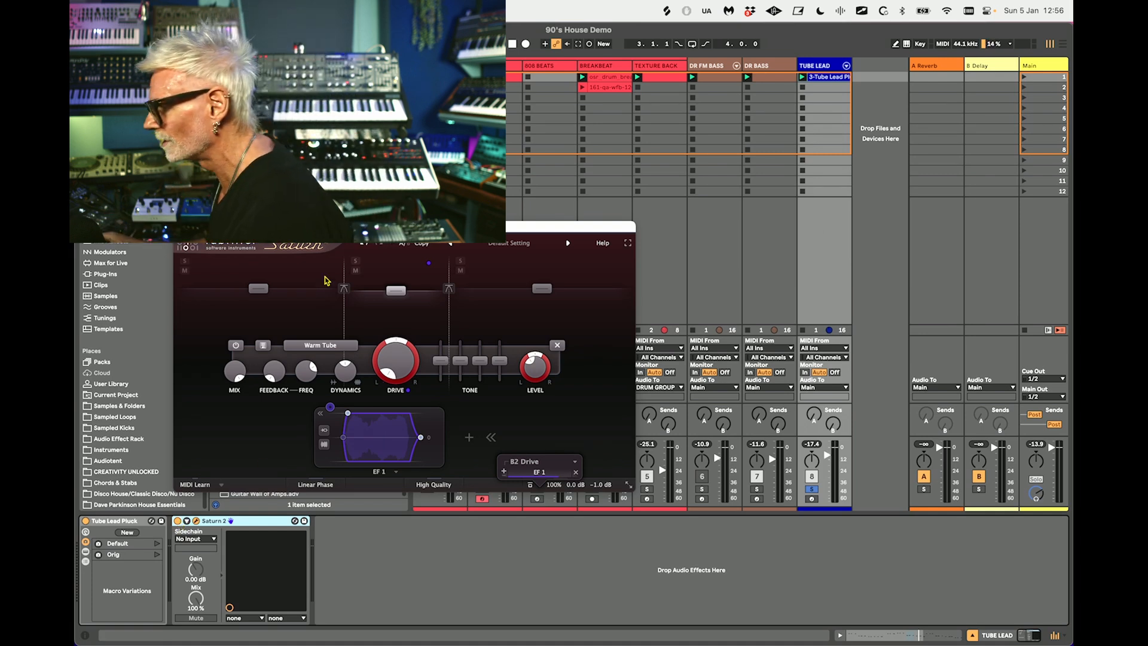
left_click_drag(385, 291, 394, 288)
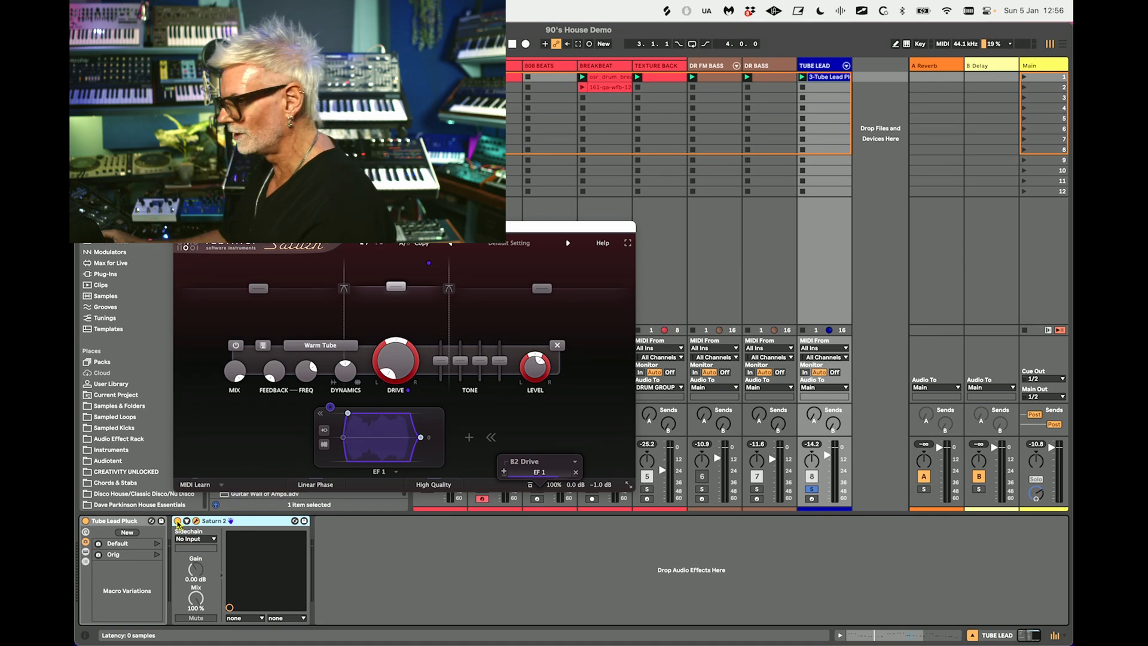
left_click(329, 534)
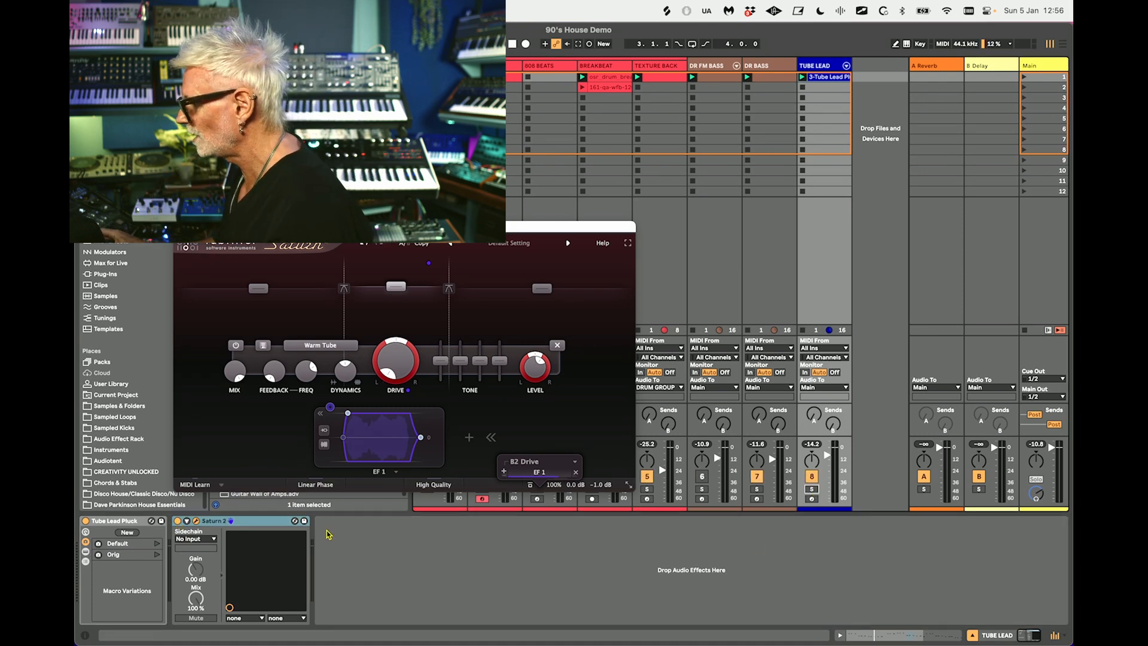
left_click(178, 522)
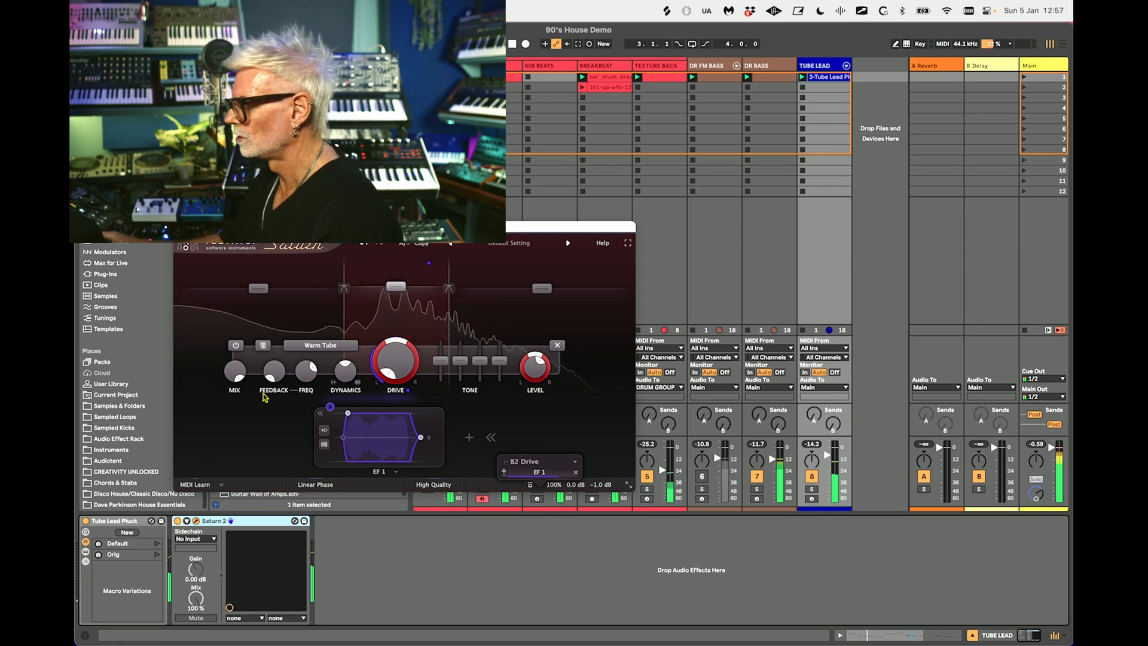
Lower the Warm Tube band's level slightly, close Saturn 2, and mute the TUBE LEAD track.
mouse_move(401, 291)
left_click_drag(401, 291, 401, 292)
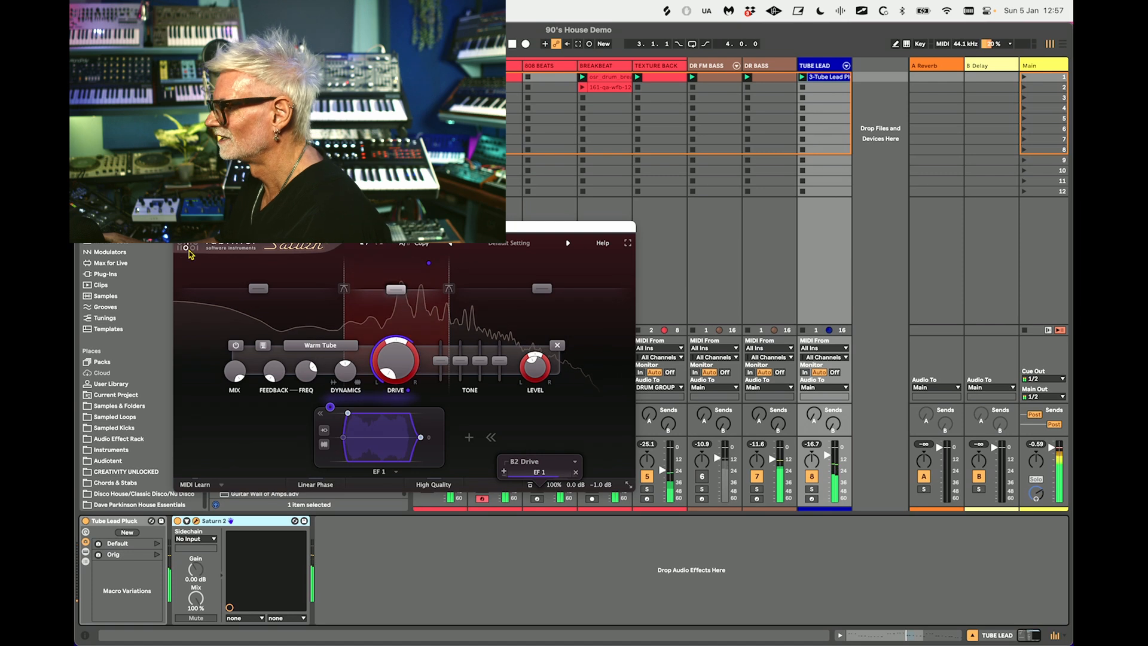
left_click(180, 226)
left_click(812, 477)
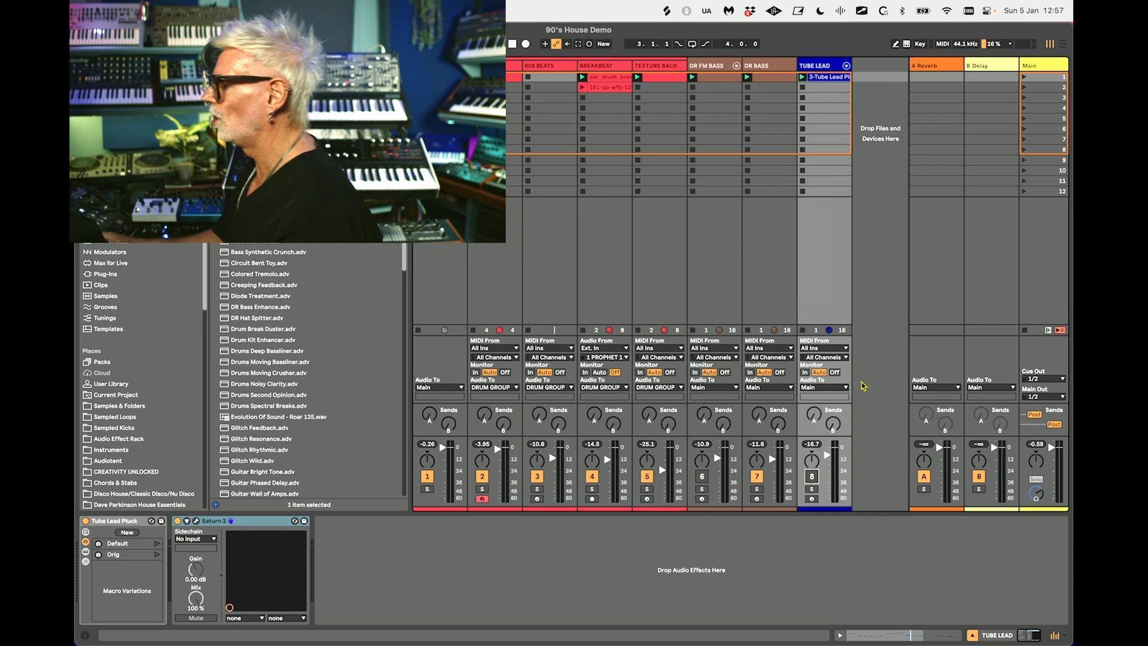
Audition the TEXTURE BACK track in solo with its volume raised to about -6.6 dB, and return to the full mix.
left_click(670, 67)
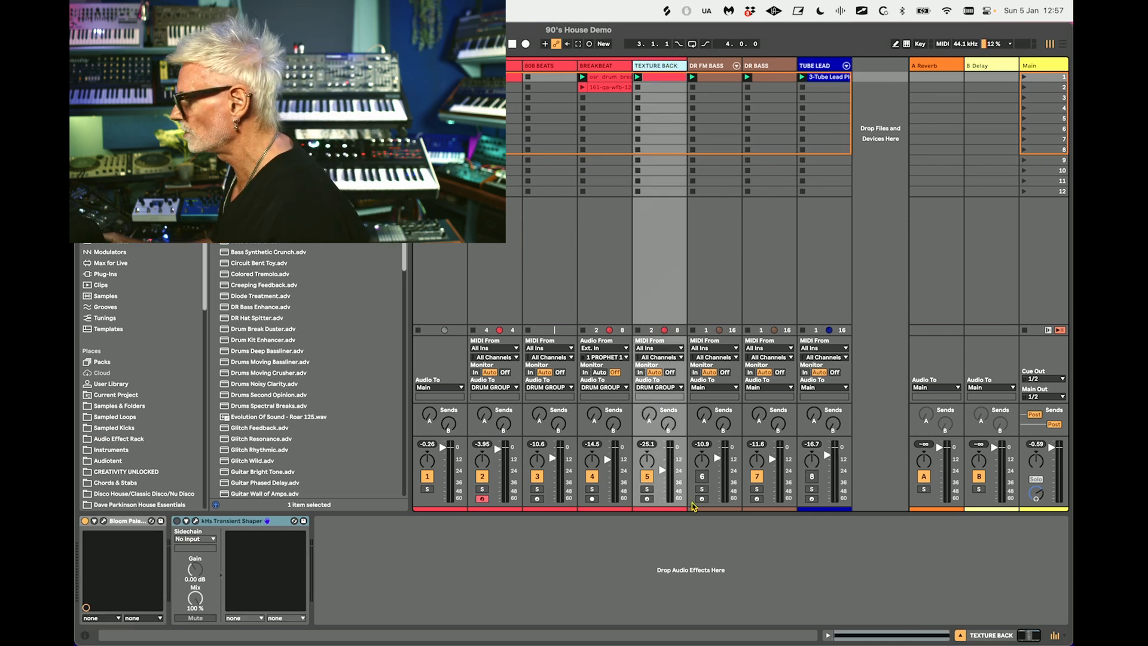
left_click(647, 489)
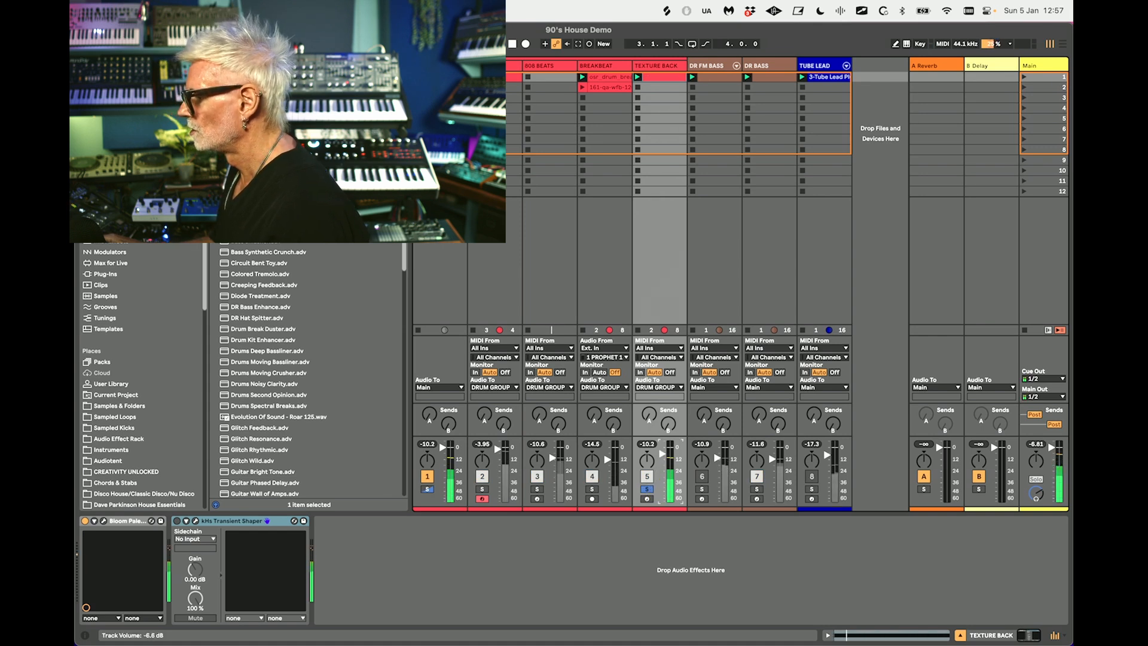
left_click(648, 489)
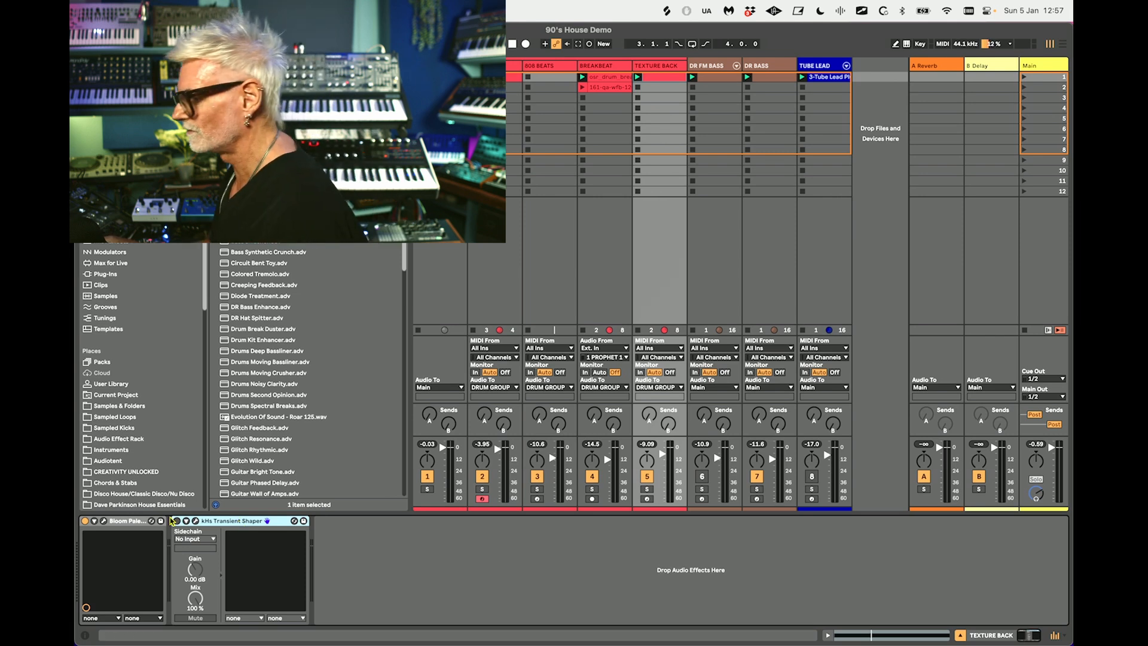
Switch on and open the kHs Transient Shaper on TEXTURE BACK, and compare a sharper and a softened attack in solo.
left_click(195, 520)
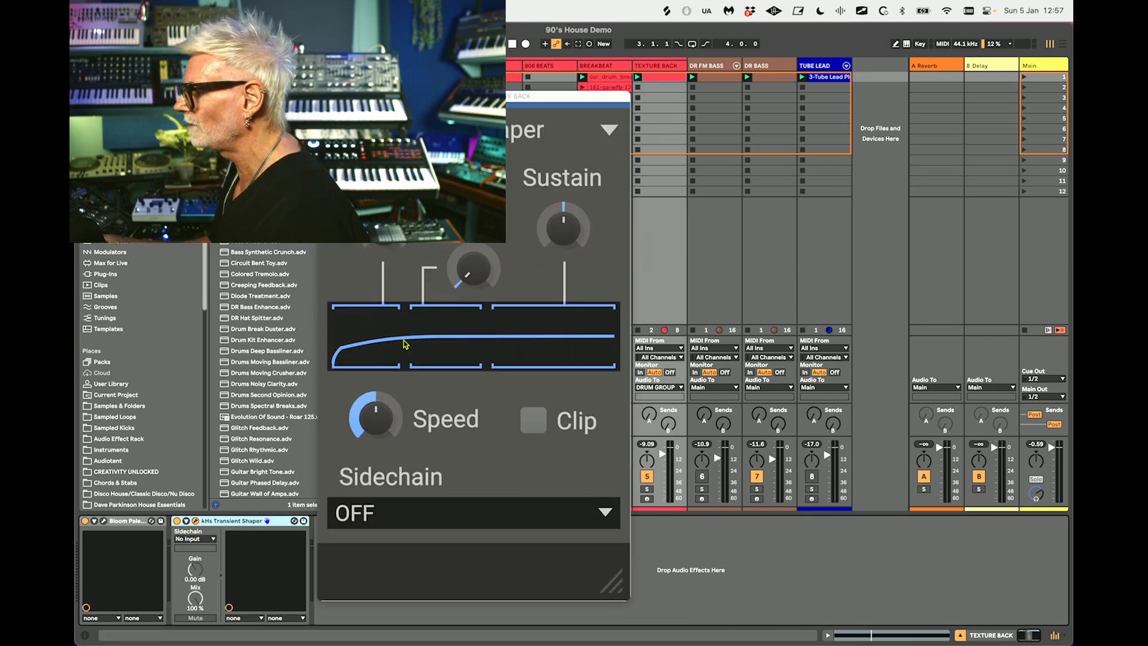
left_click_drag(384, 228, 383, 188)
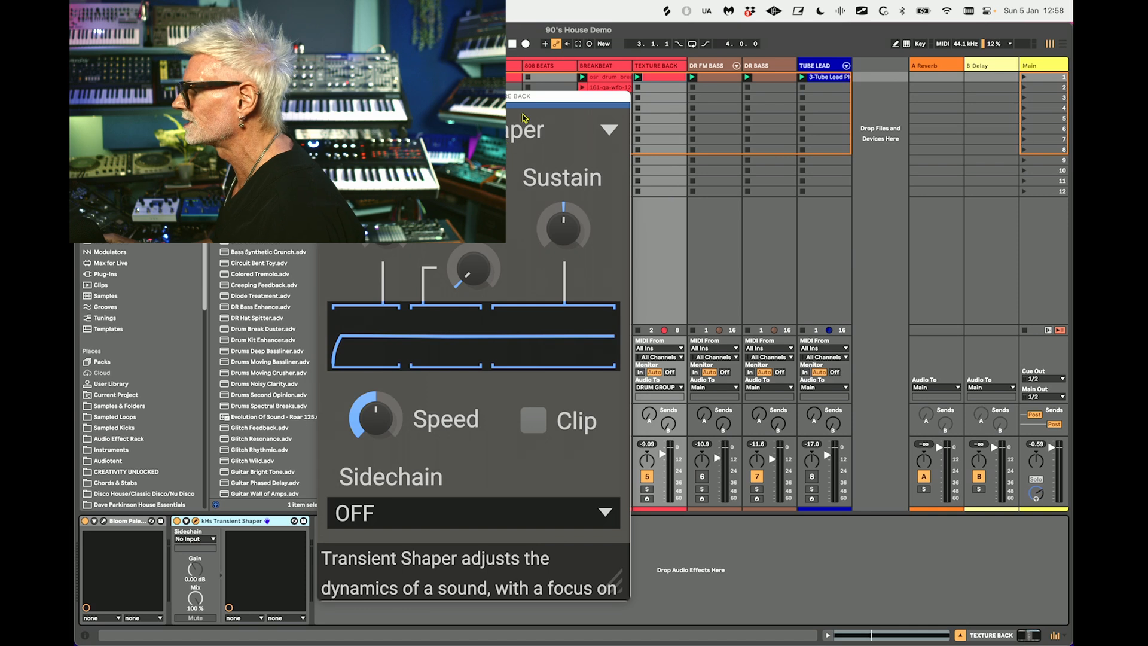
left_click_drag(524, 102, 407, 88)
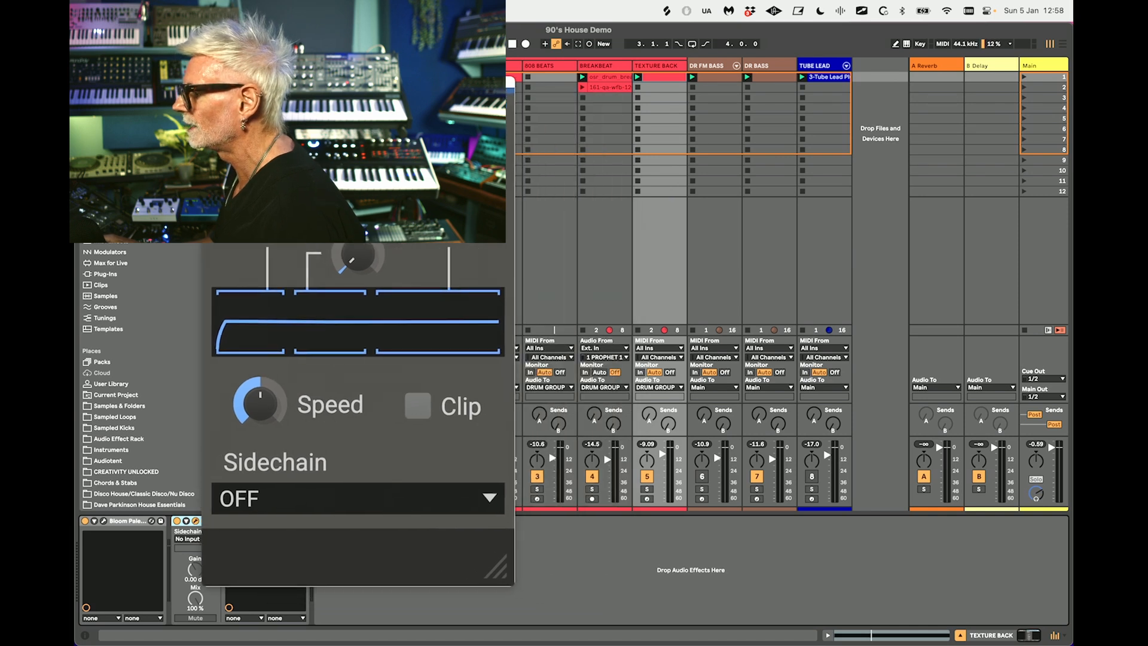
left_click(647, 491)
left_click_drag(269, 328, 269, 377)
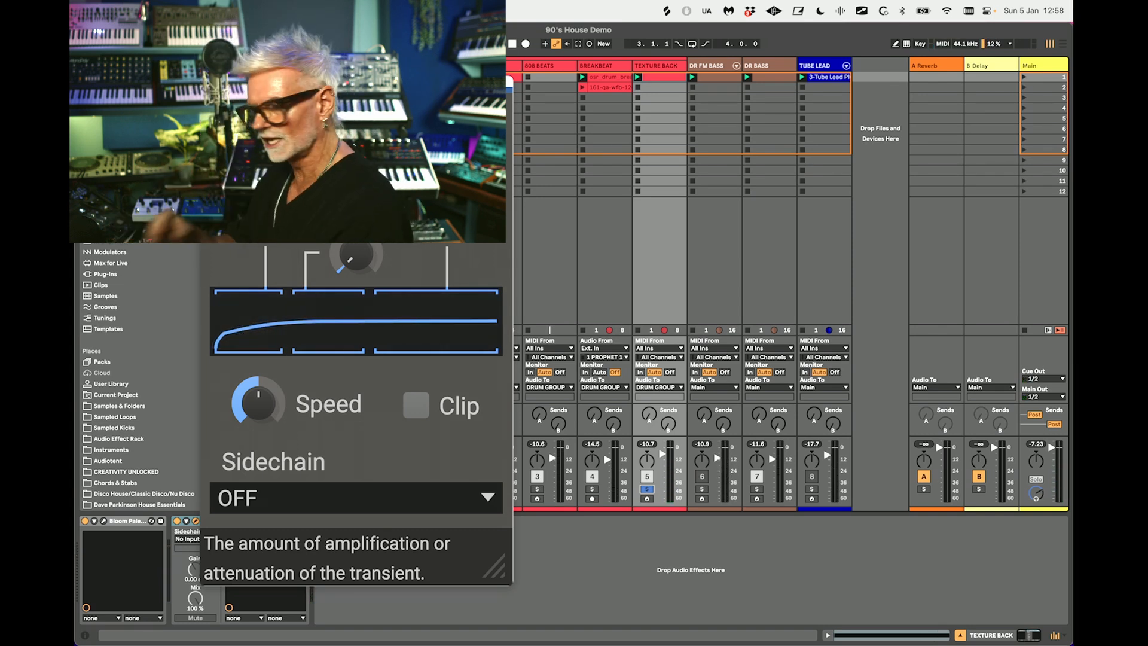
Set the TEXTURE BACK volume to -12 dB in the full mix, unmute TUBE LEAD, and close the Transient Shaper.
key("space")
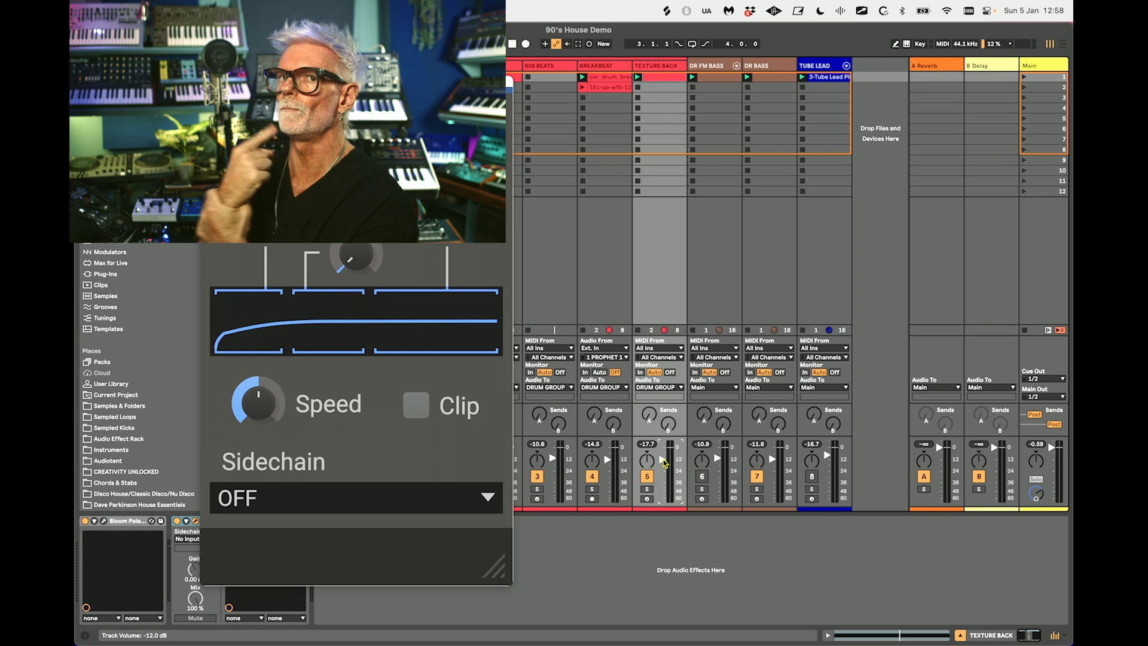
key("space")
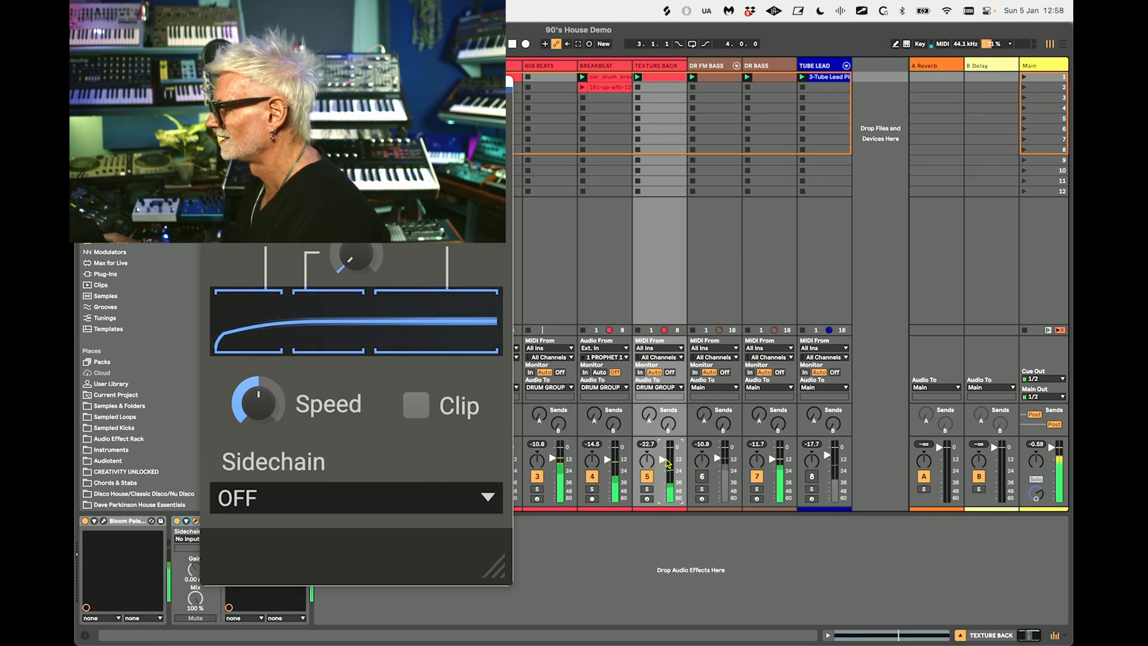
left_click(812, 476)
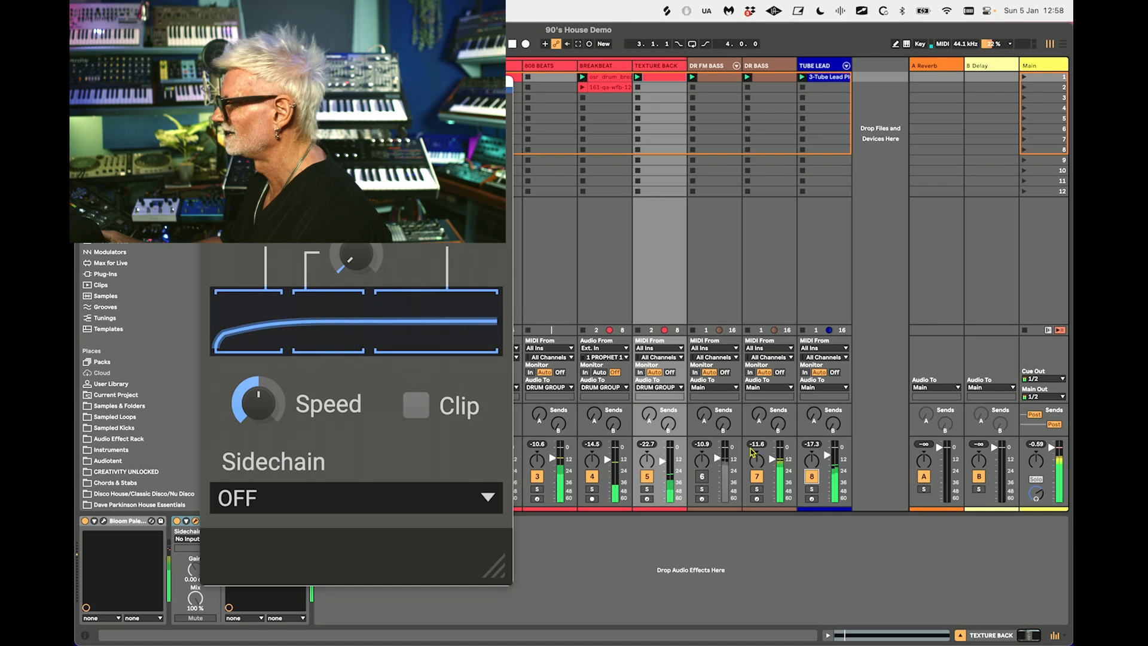
left_click(207, 82)
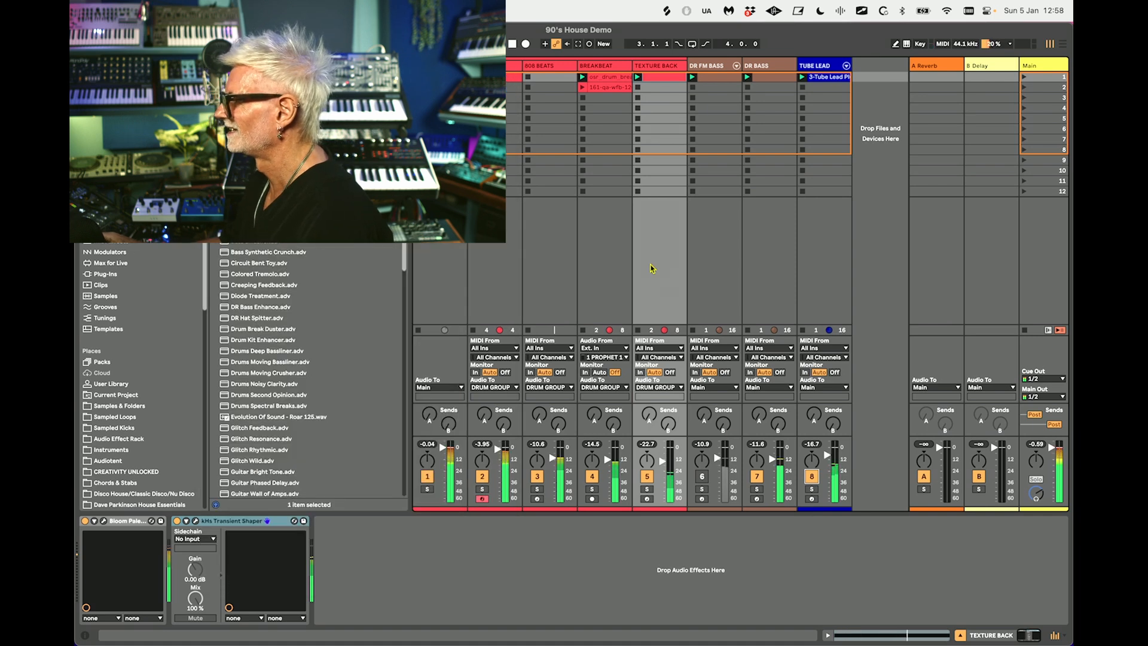